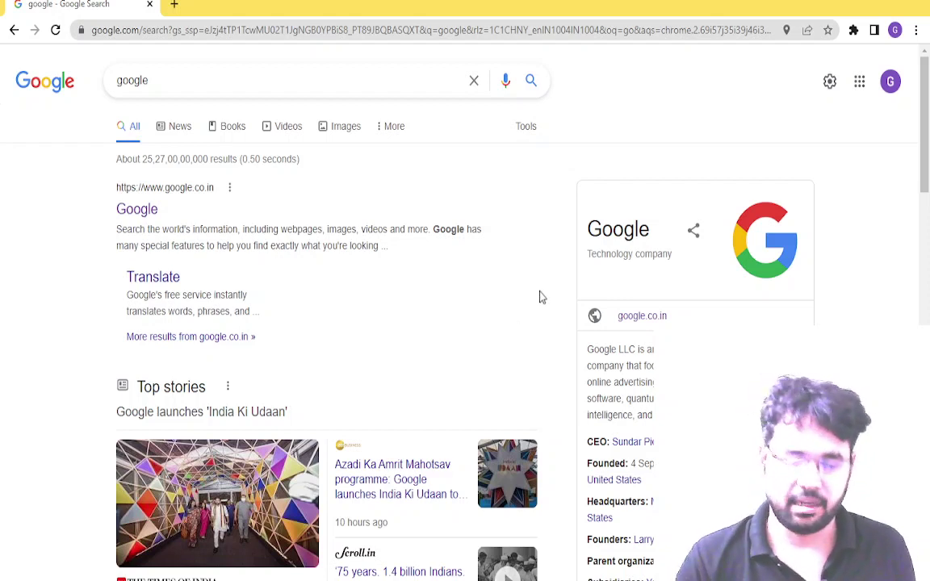
Go from the Google results page to growtreeacademy.com using the address bar autocomplete
{"action": "left_click", "coordinate": [220, 24]}
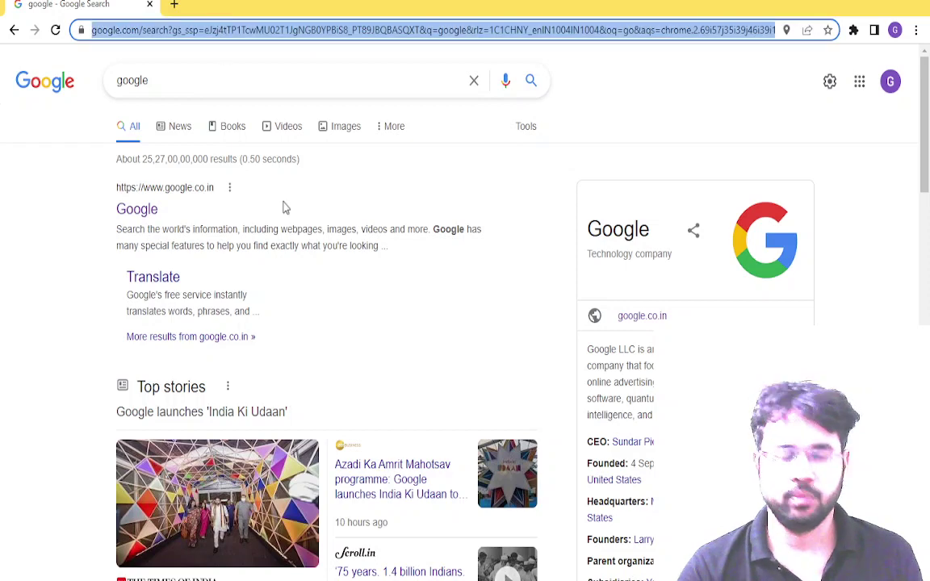
{"action": "type", "text": "gro"}
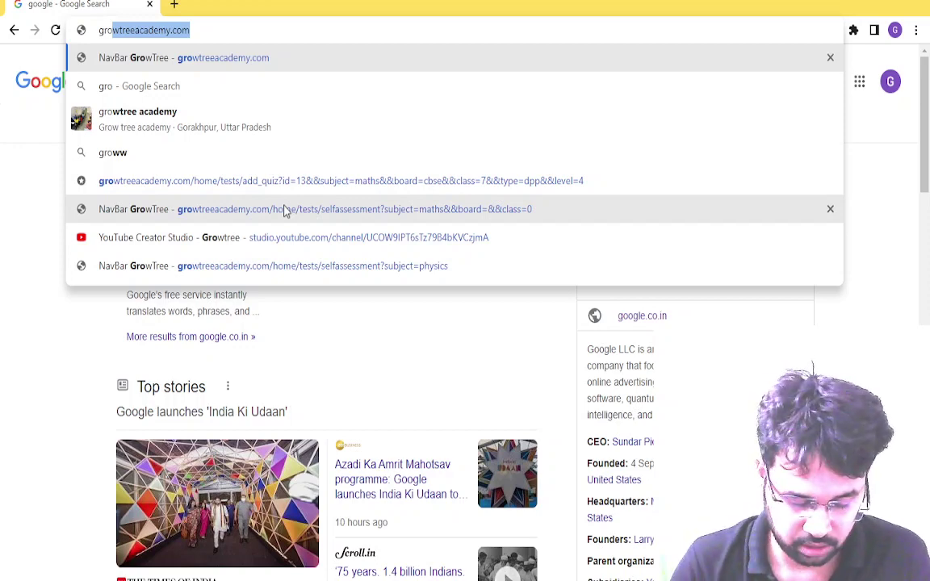
{"action": "key", "text": "Return"}
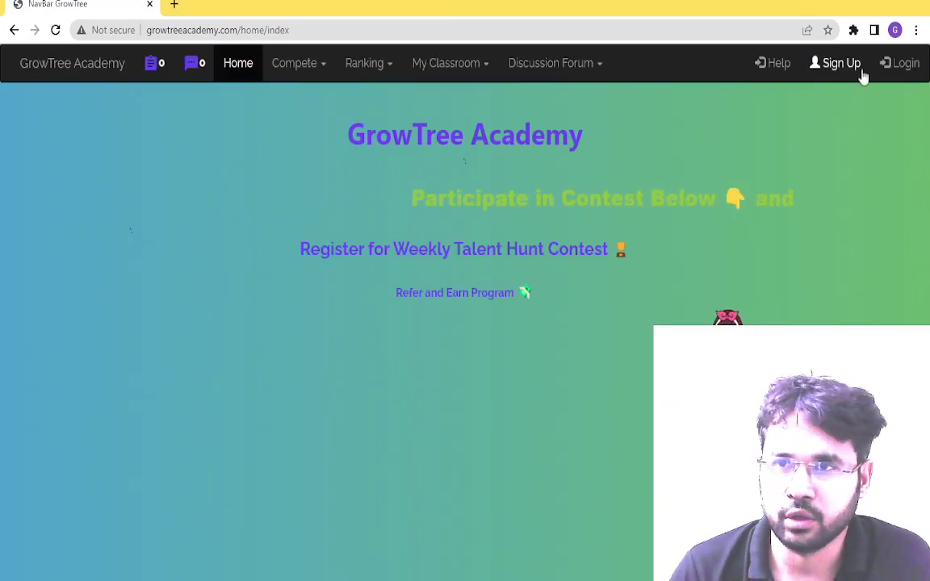
Log in with the teacher account's username and password, correcting a mistyped password
{"action": "left_click", "coordinate": [912, 64]}
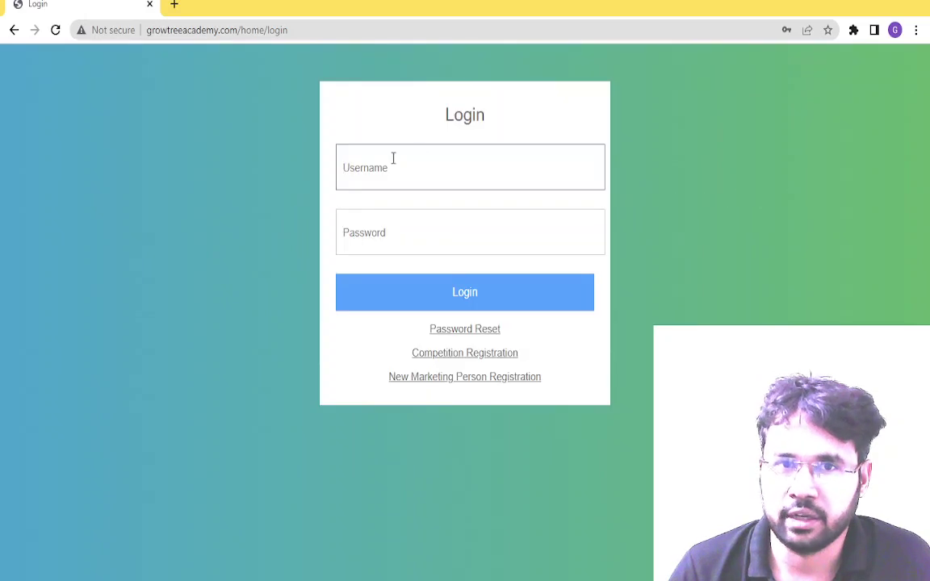
{"action": "left_click", "coordinate": [394, 158]}
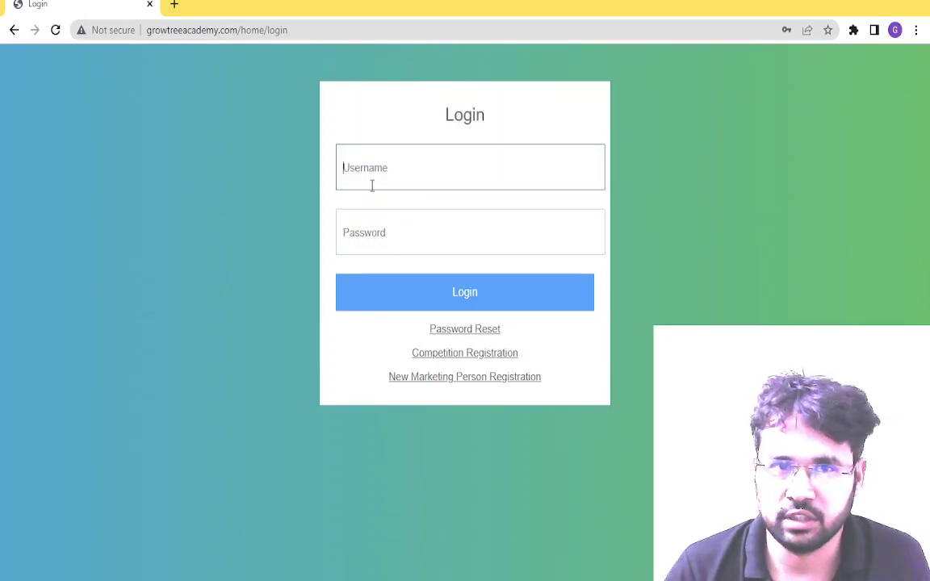
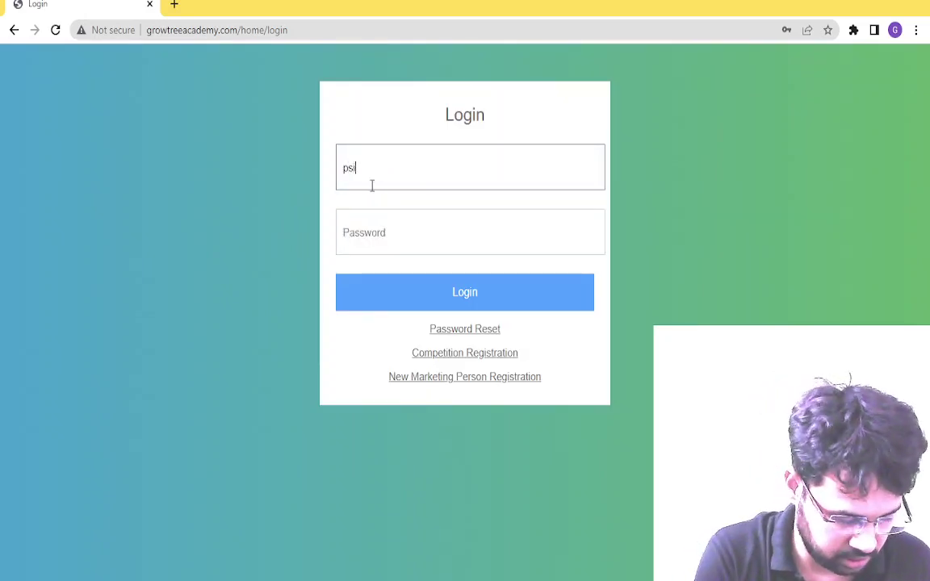
{"action": "key", "text": "Tab"}
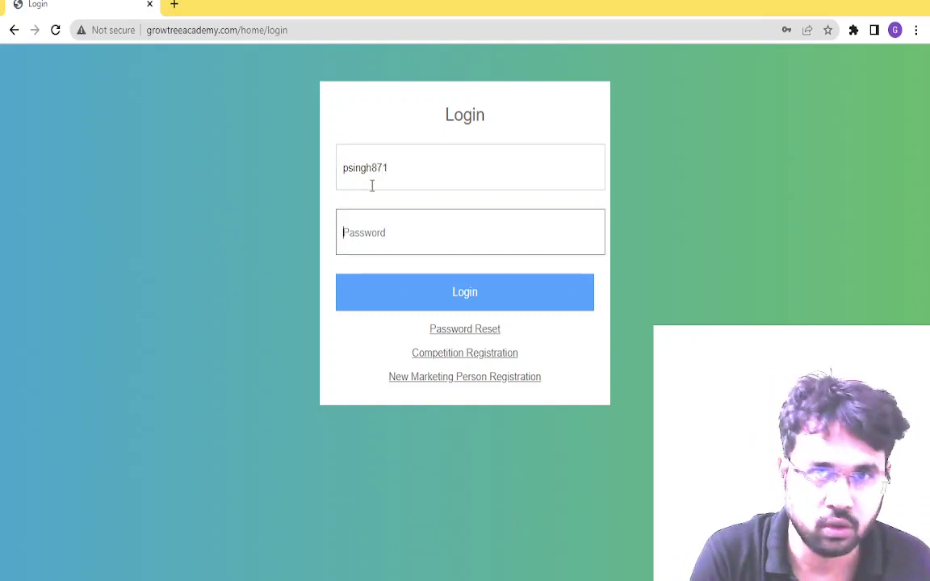
{"action": "type", "text": "*****"}
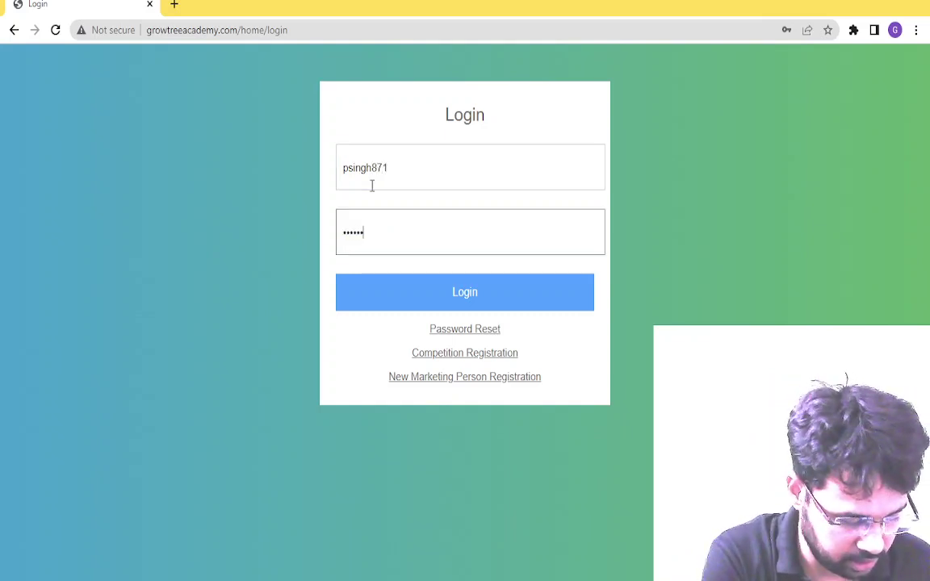
{"action": "type", "text": "***"}
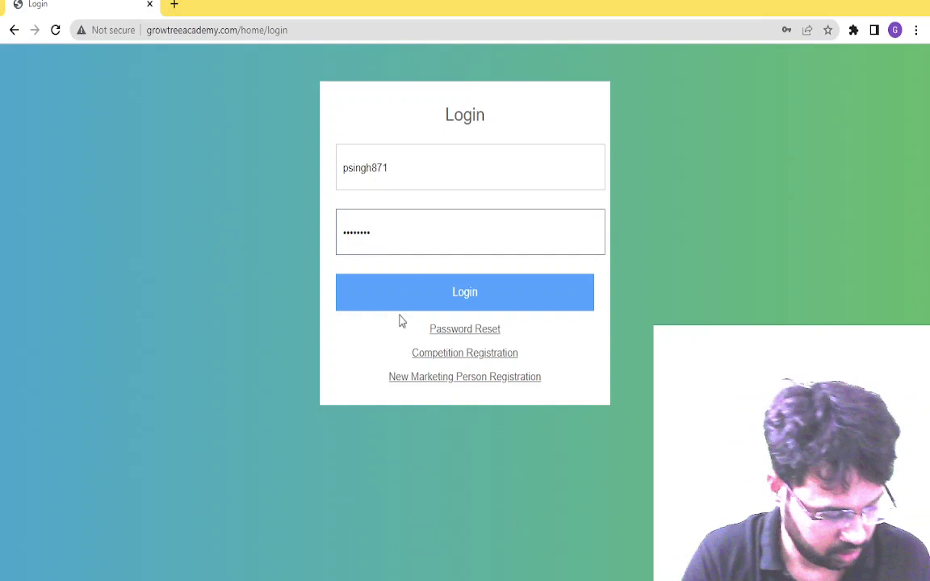
{"action": "key", "text": "BackSpace"}
{"action": "key", "text": "BackSpace"}
{"action": "key", "text": "BackSpace"}
{"action": "type", "text": "*****"}
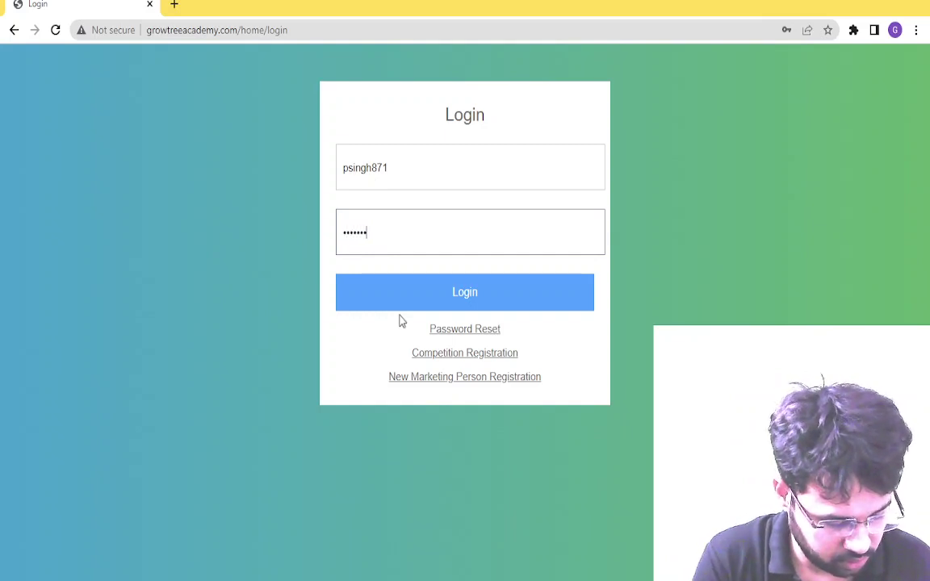
{"action": "type", "text": "**"}
{"action": "key", "text": "Return"}
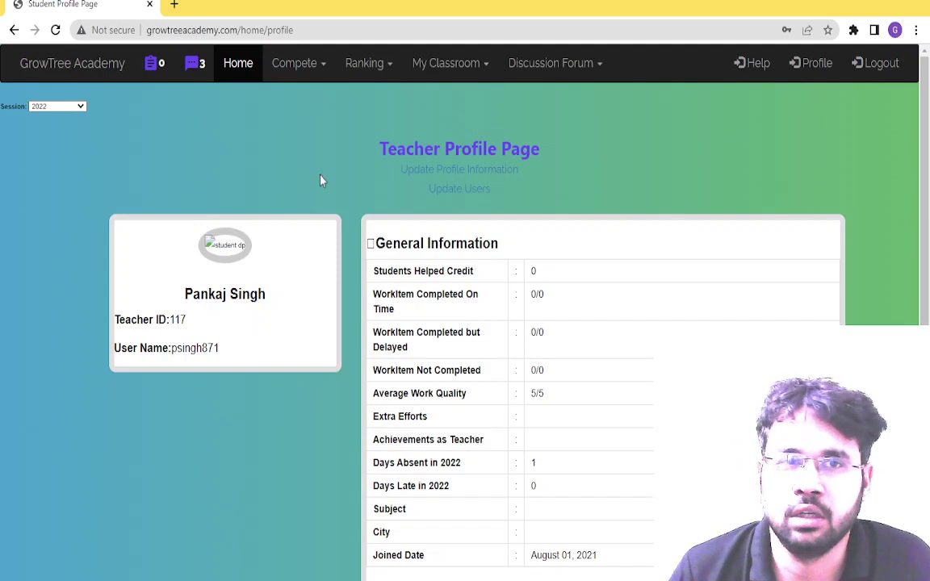
Open Previous Papers/Docs from the My Classroom menu, then reopen and dismiss that menu
{"action": "left_click", "coordinate": [541, 70]}
{"action": "left_click", "coordinate": [432, 66]}
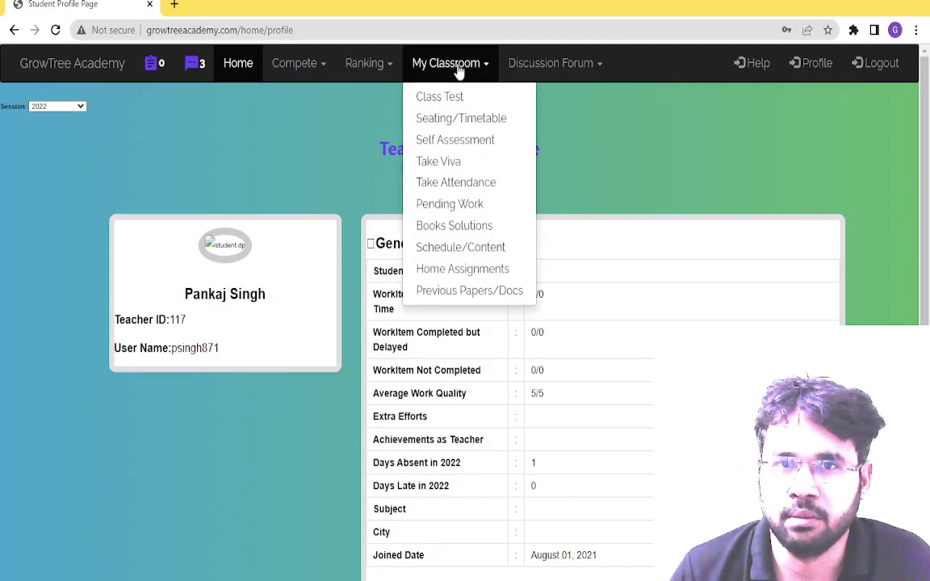
{"action": "left_click", "coordinate": [457, 292]}
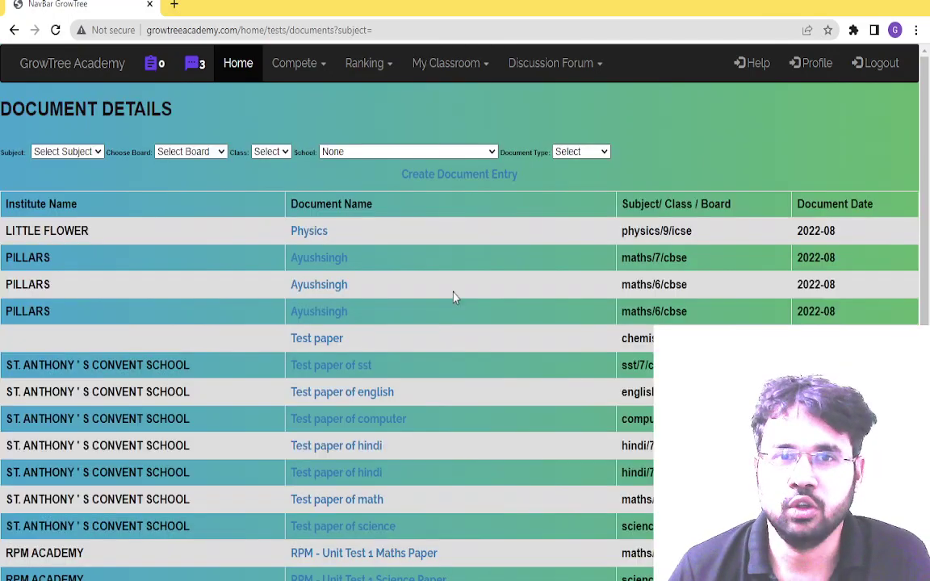
{"action": "left_click", "coordinate": [449, 66]}
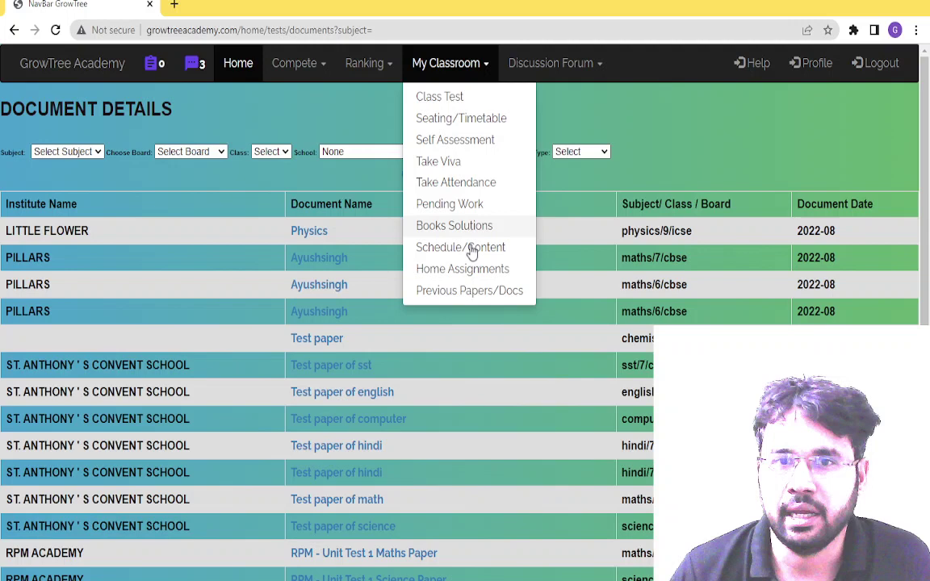
{"action": "left_click", "coordinate": [658, 140]}
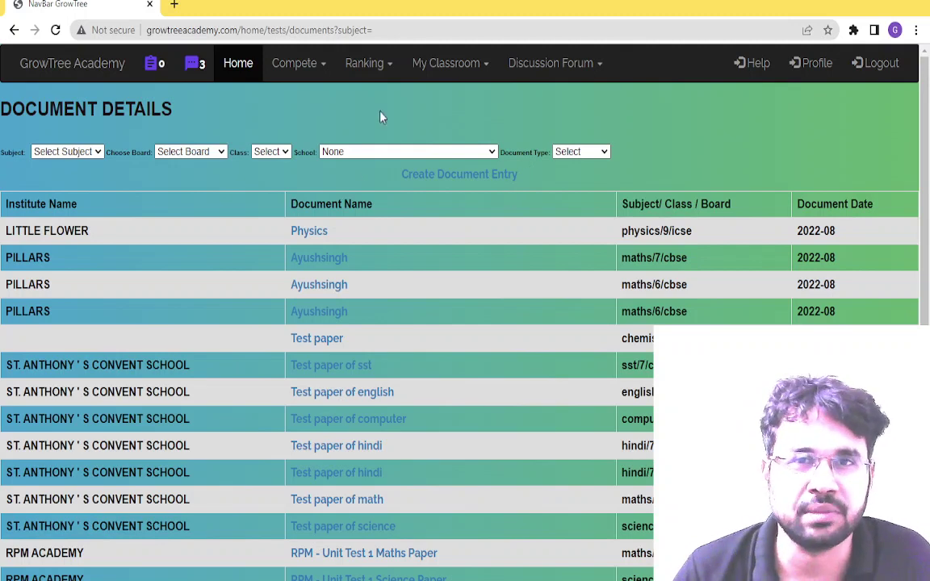
Create a new document entry named 'Pillar Unitest Paper 2', trimming away extra typed text
{"action": "left_click", "coordinate": [429, 185]}
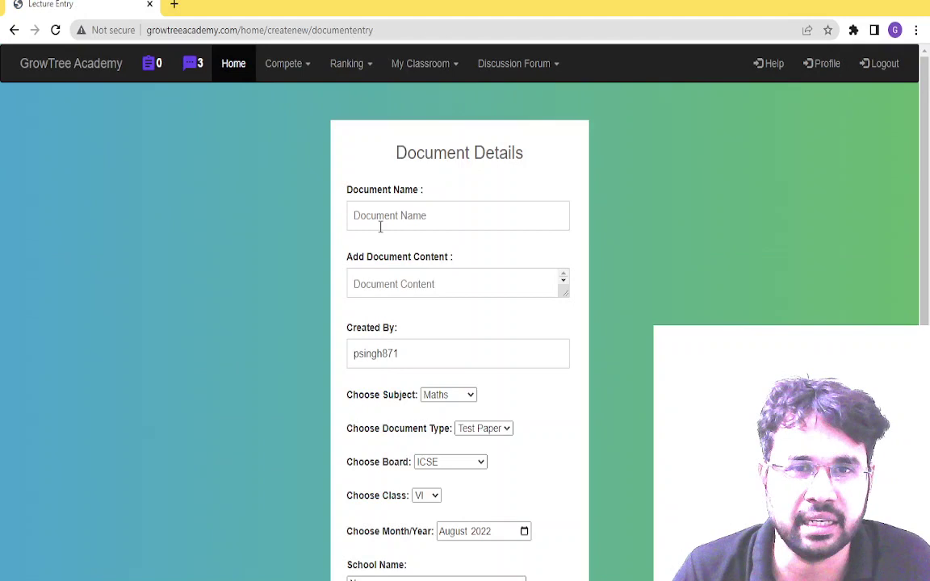
{"action": "left_click", "coordinate": [380, 227]}
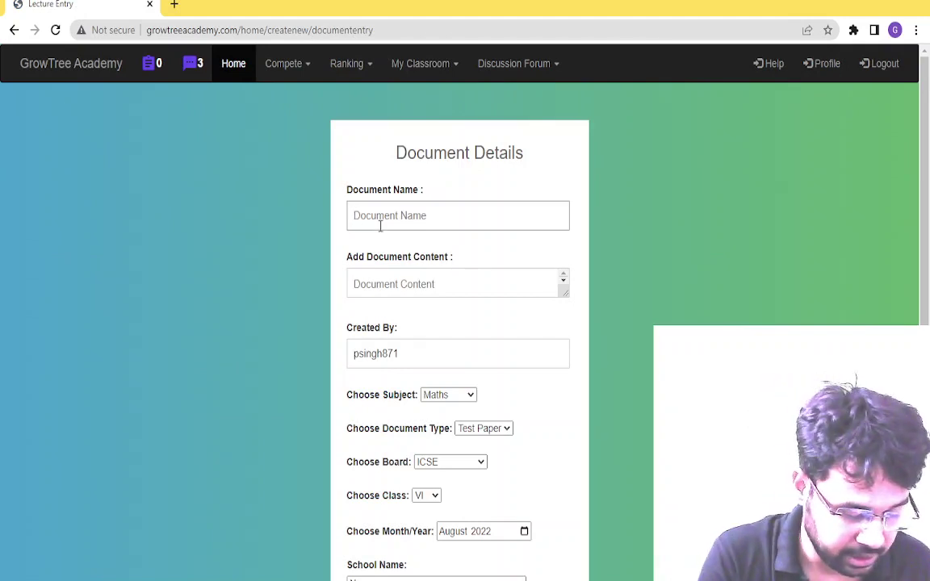
{"action": "type", "text": "Pillar"}
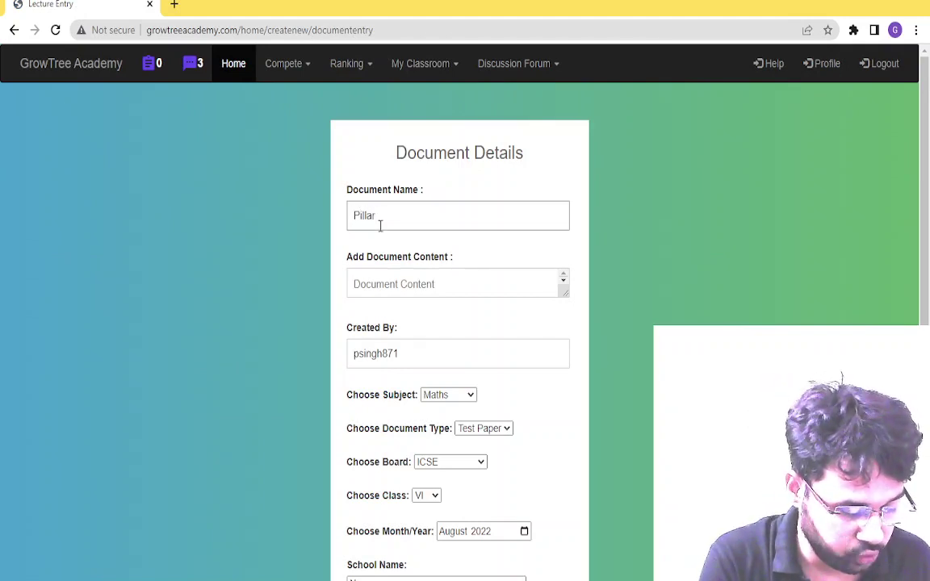
{"action": "type", "text": " Unitest "}
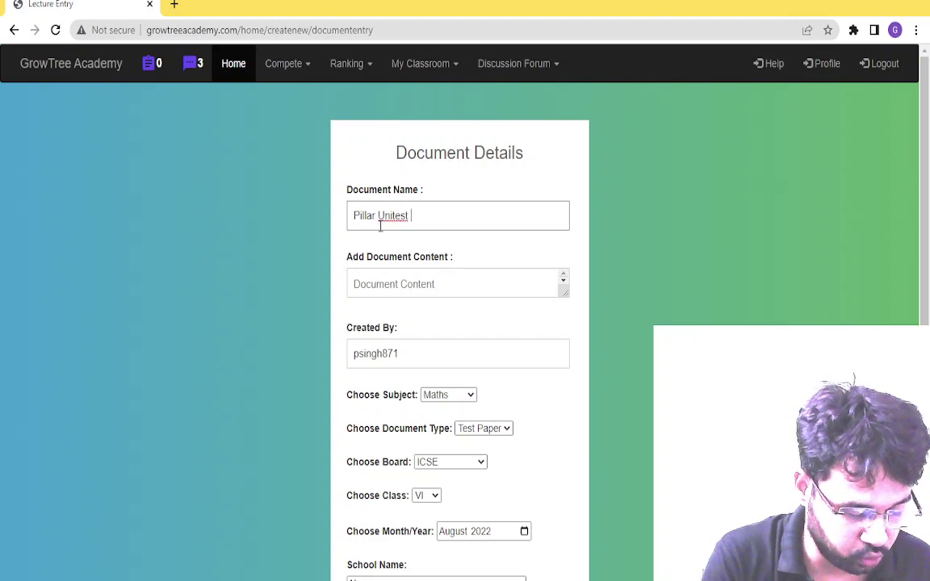
{"action": "type", "text": "Paper 2"}
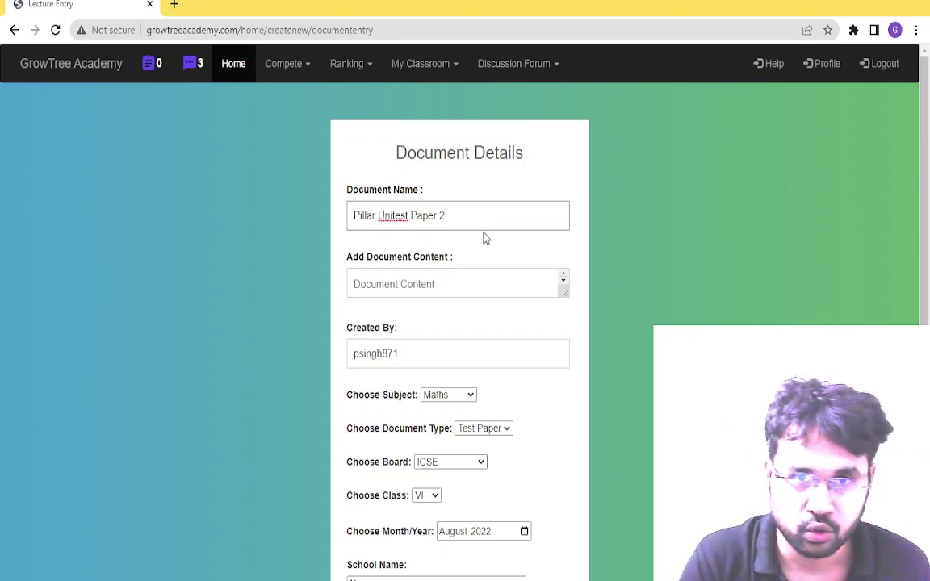
{"action": "type", "text": "/ Ch"}
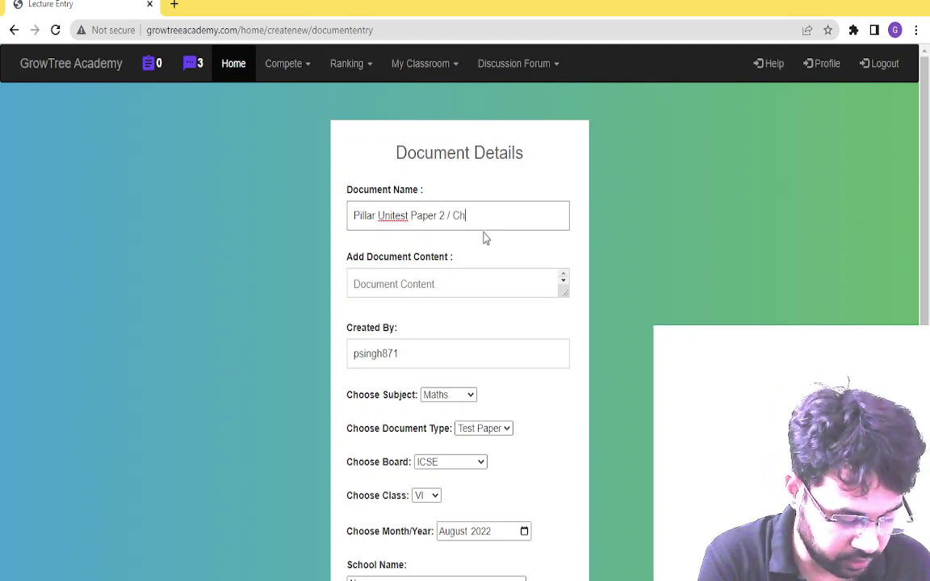
{"action": "type", "text": "apter - "}
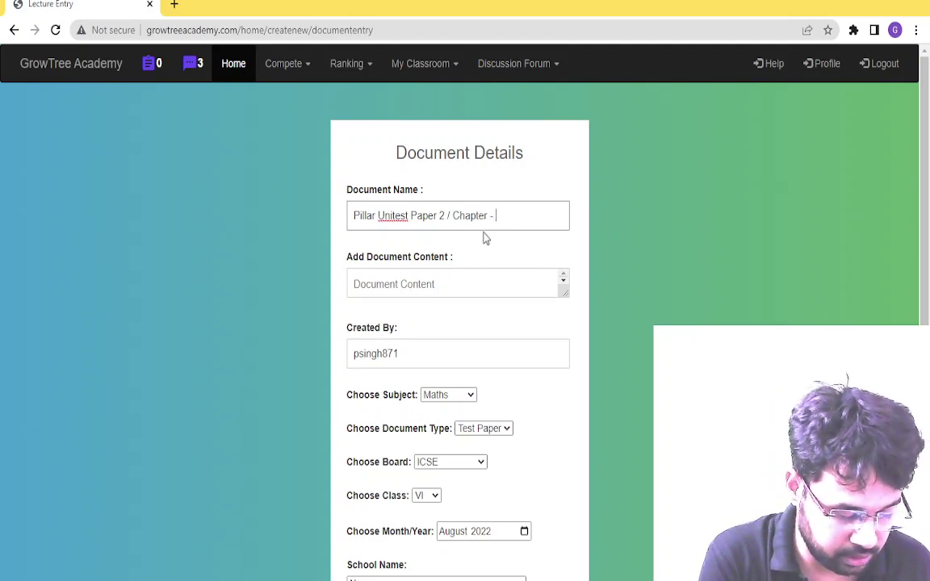
{"action": "type", "text": "Historu"}
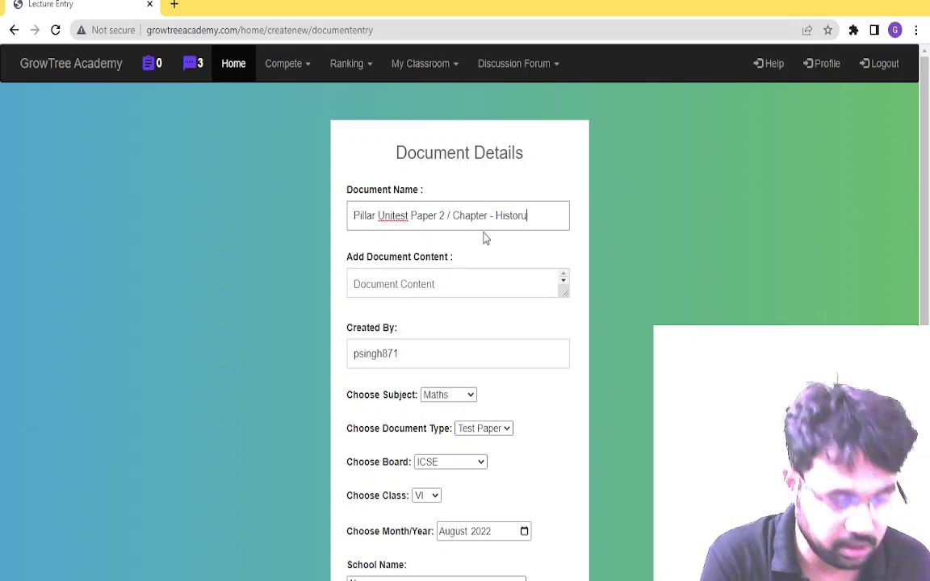
{"action": "key", "text": "BackSpace"}
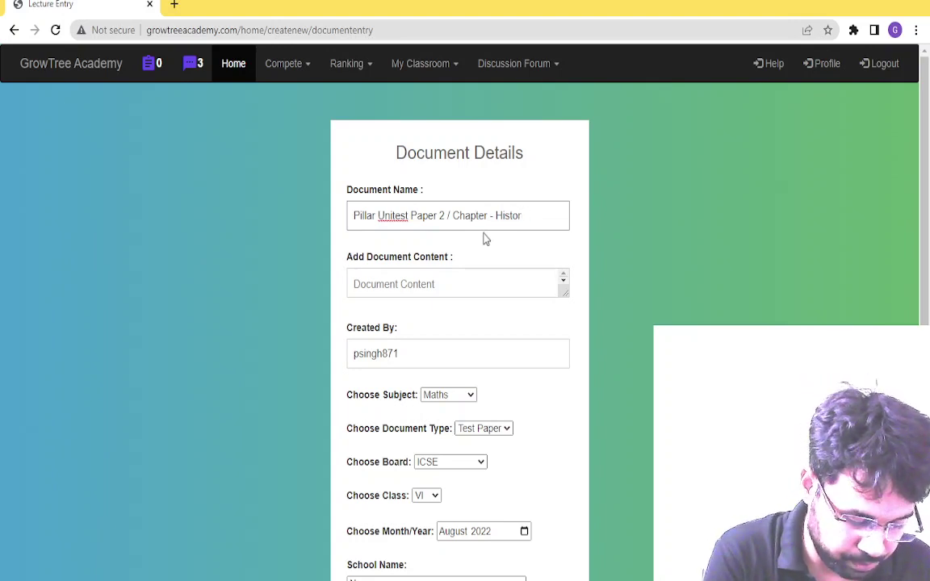
{"action": "type", "text": "- Pilla"}
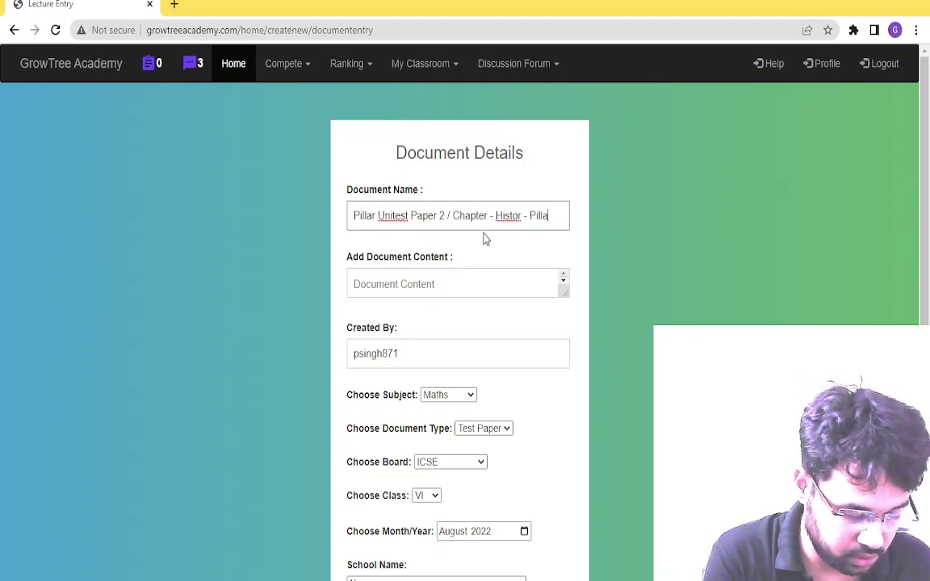
{"action": "type", "text": "rs Note"}
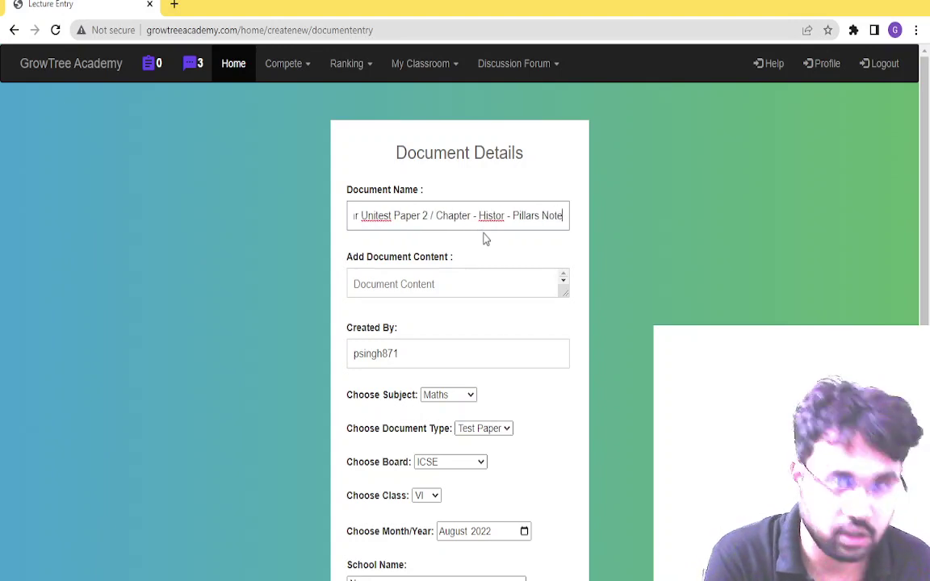
{"action": "type", "text": "s"}
{"action": "key", "text": "BackSpace"}
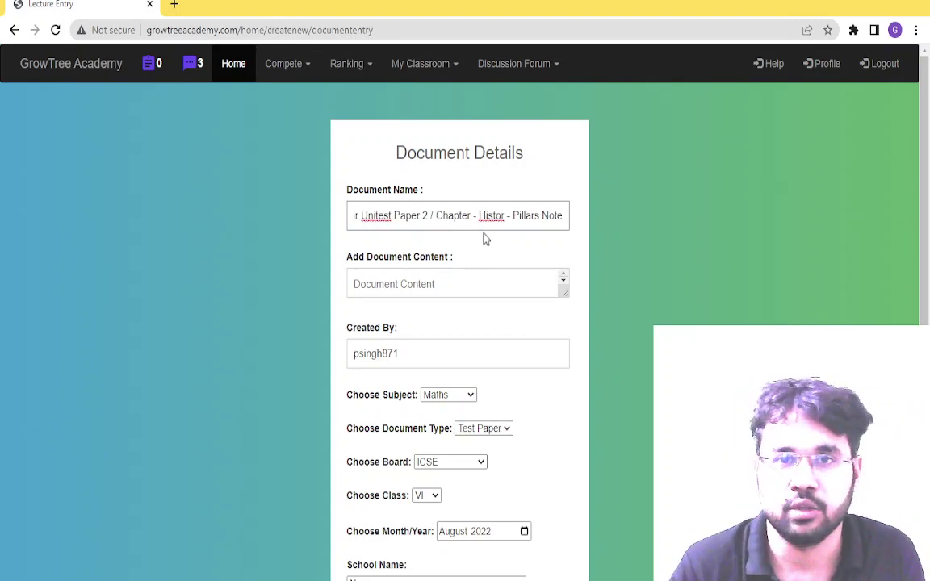
{"action": "key", "text": "BackSpace"}
{"action": "key", "text": "BackSpace"}
{"action": "key", "text": "BackSpace"}
{"action": "key", "text": "BackSpace"}
{"action": "key", "text": "BackSpace"}
{"action": "key", "text": "BackSpace"}
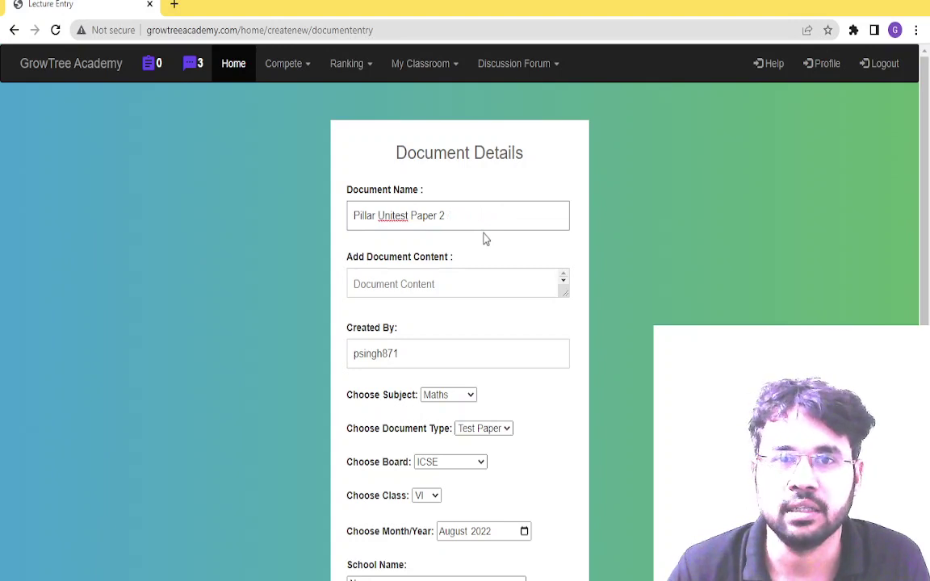
{"action": "left_click", "coordinate": [440, 297]}
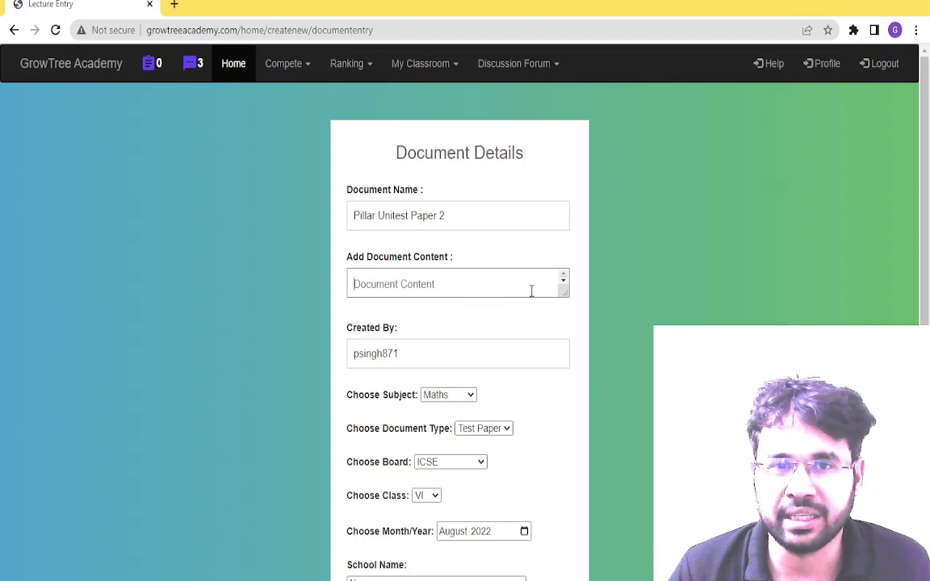
Copy the document name into the Document Content field
{"action": "left_click", "coordinate": [443, 214]}
{"action": "left_click_drag", "start_coordinate": [462, 218], "coordinate": [330, 230]}
{"action": "key", "text": "ctrl+c"}
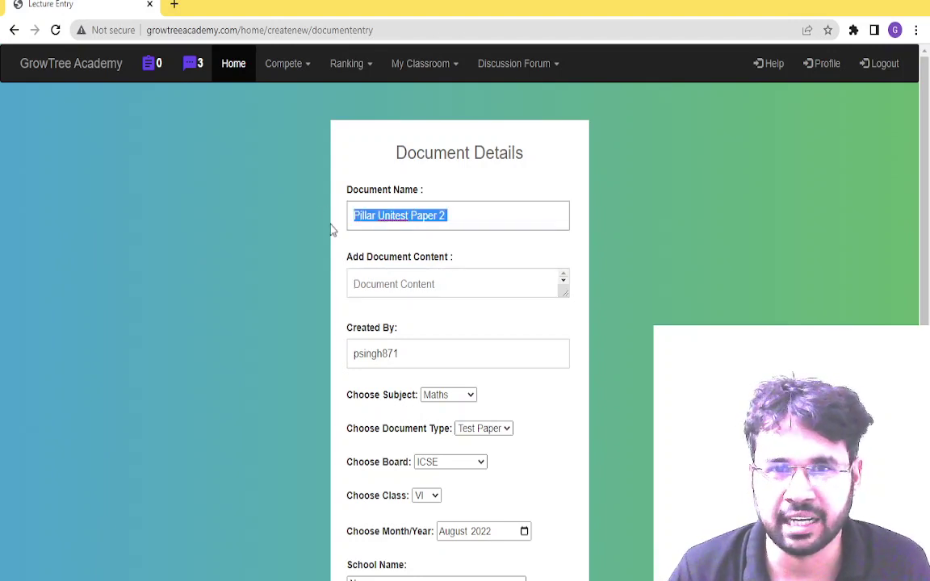
{"action": "left_click", "coordinate": [404, 285]}
{"action": "key", "text": "ctrl+v"}
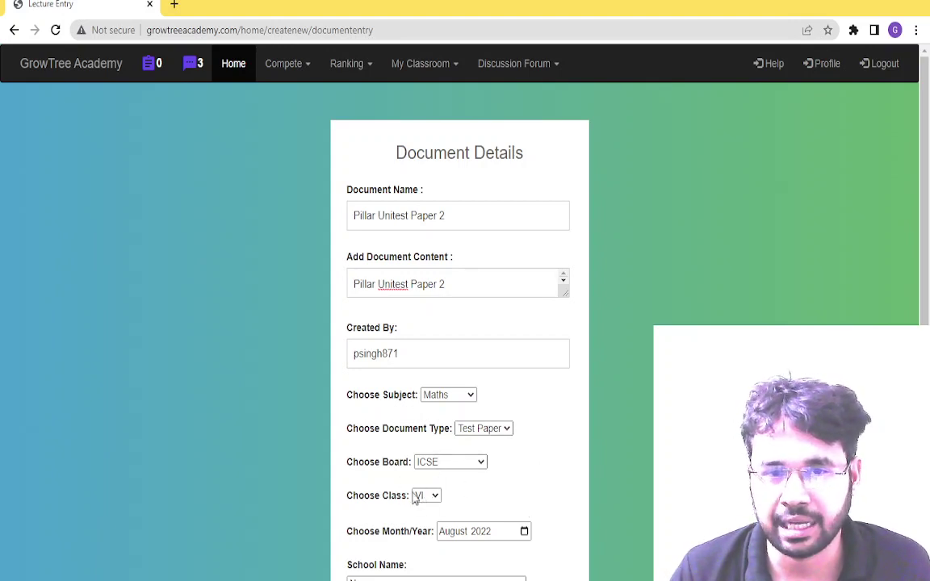
Set the school and Month/Year to August 2022, then submit the document form
{"action": "left_click", "coordinate": [499, 531]}
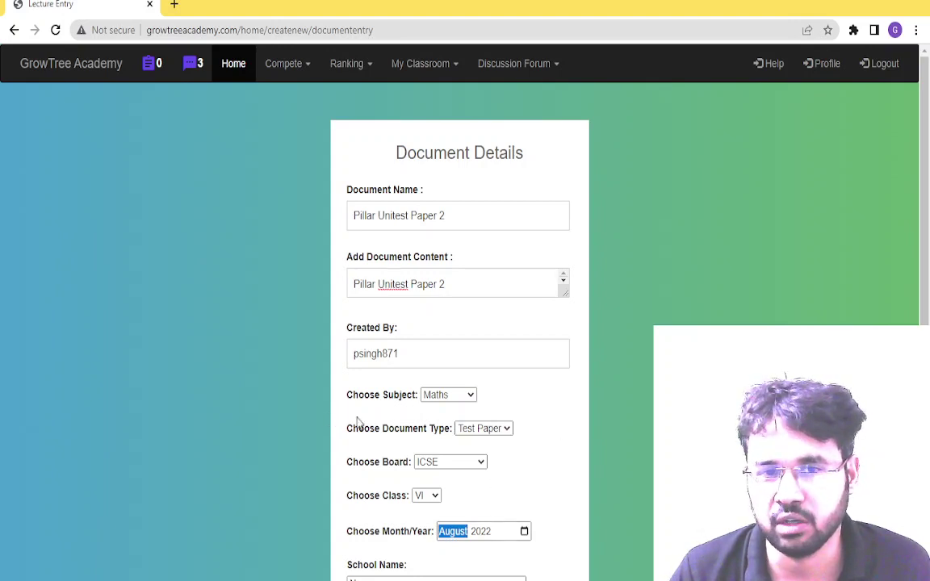
{"action": "left_click", "coordinate": [473, 579]}
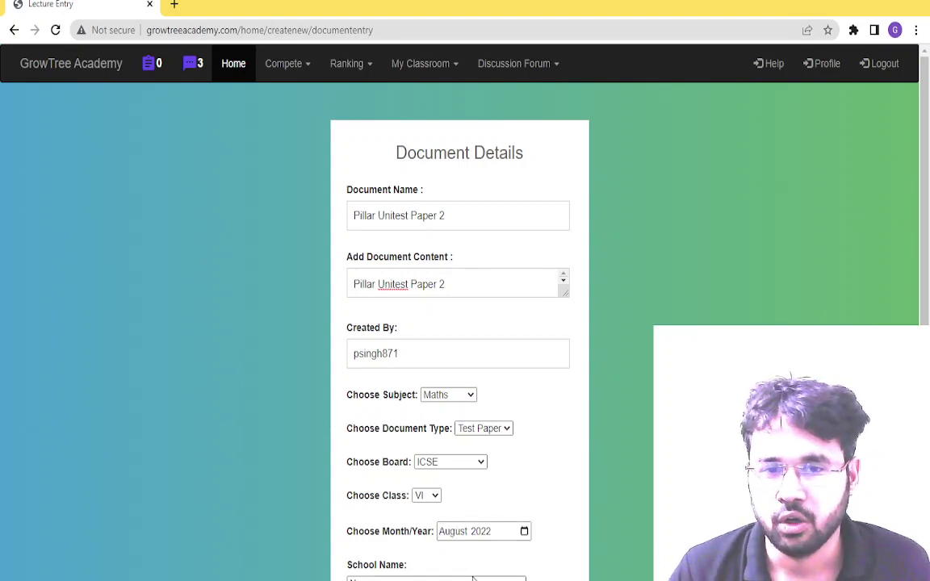
{"action": "left_click", "coordinate": [401, 478]}
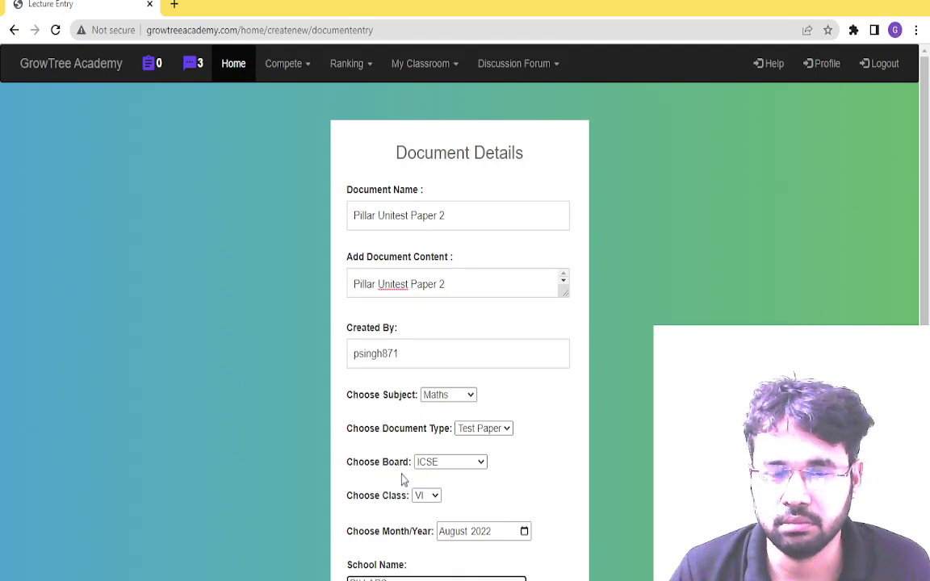
{"action": "left_click", "coordinate": [520, 533]}
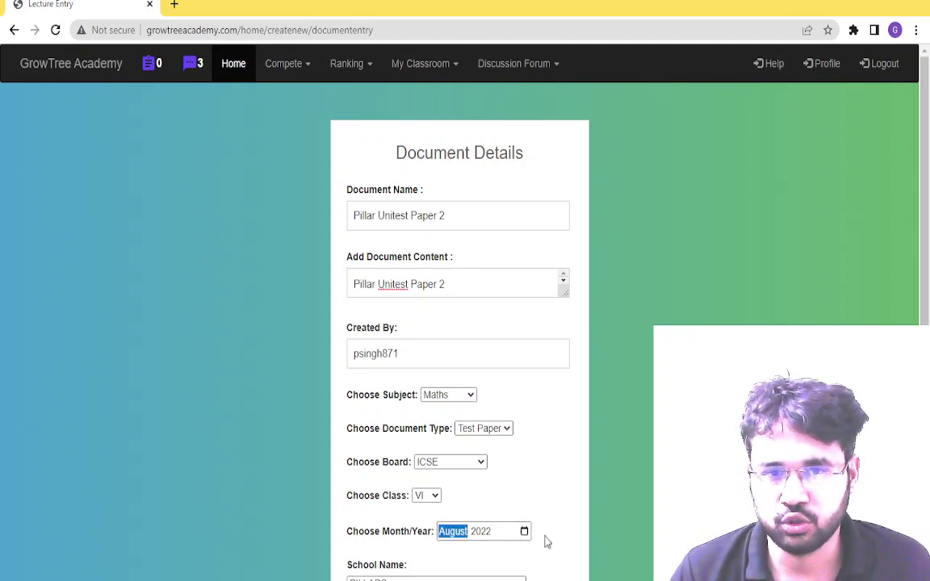
{"action": "left_click", "coordinate": [519, 486]}
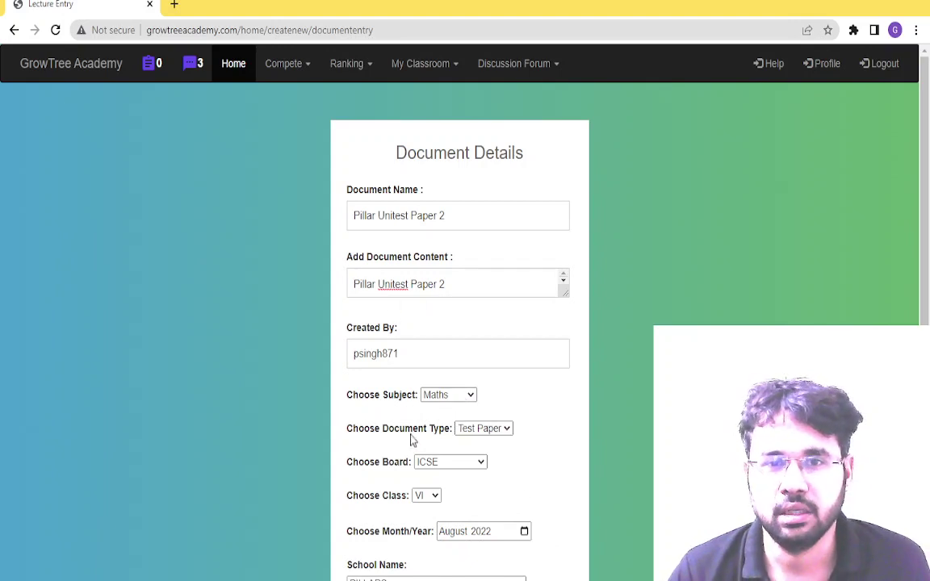
{"action": "key", "text": "Return"}
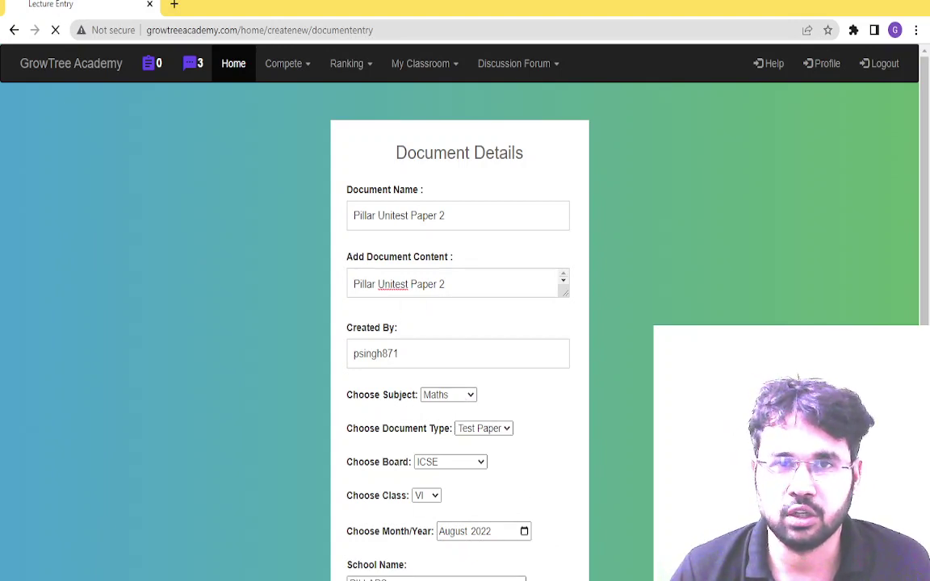
Filter Previous Papers/Docs to Maths, ICSE, class VI and open Pillar Unitest Paper 2
{"action": "left_click", "coordinate": [407, 71]}
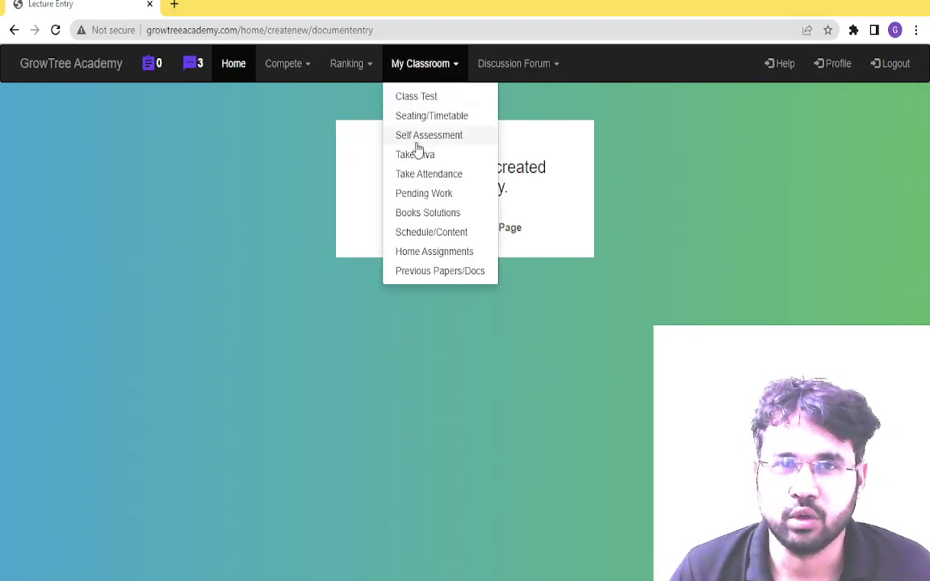
{"action": "left_click", "coordinate": [421, 273]}
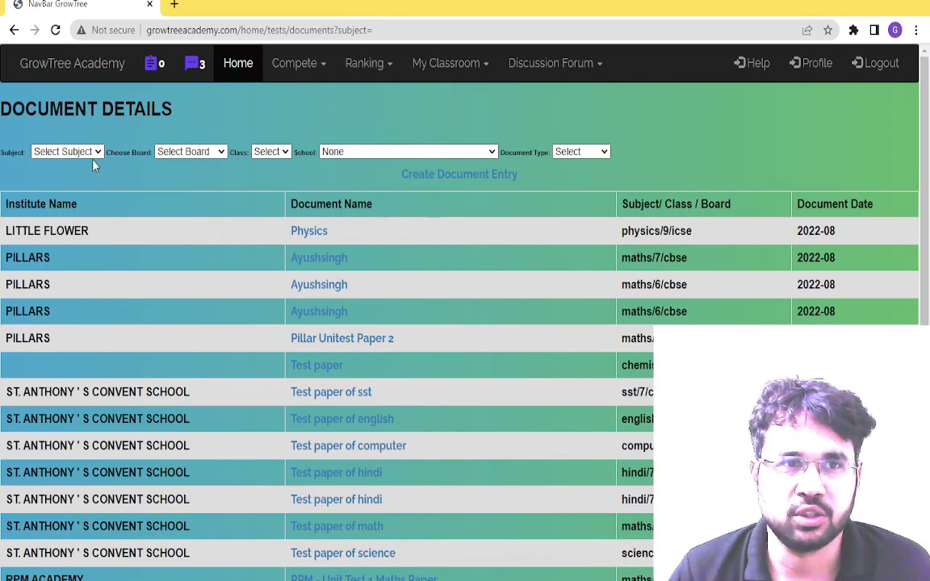
{"action": "left_click", "coordinate": [75, 228]}
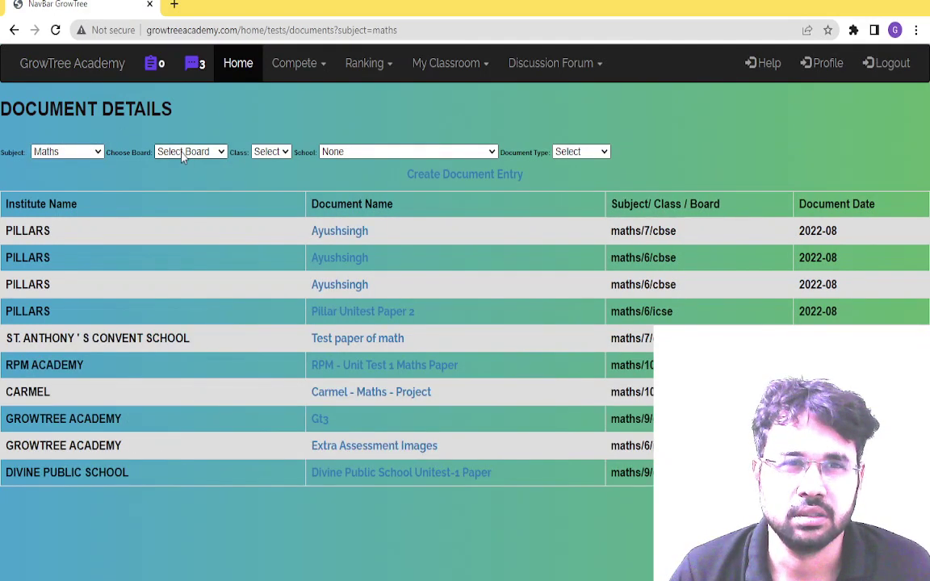
{"action": "left_click", "coordinate": [190, 151]}
{"action": "left_click", "coordinate": [186, 194]}
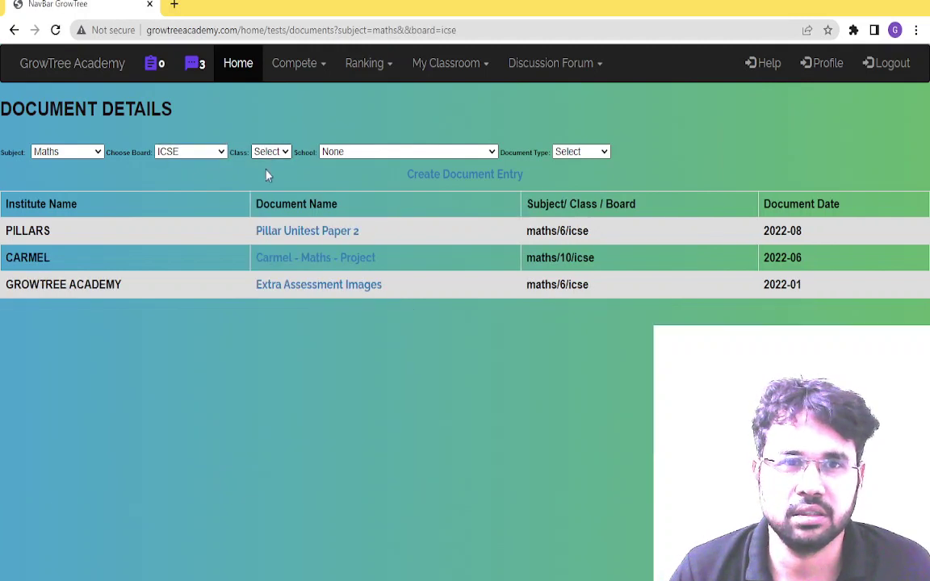
{"action": "left_click", "coordinate": [269, 176]}
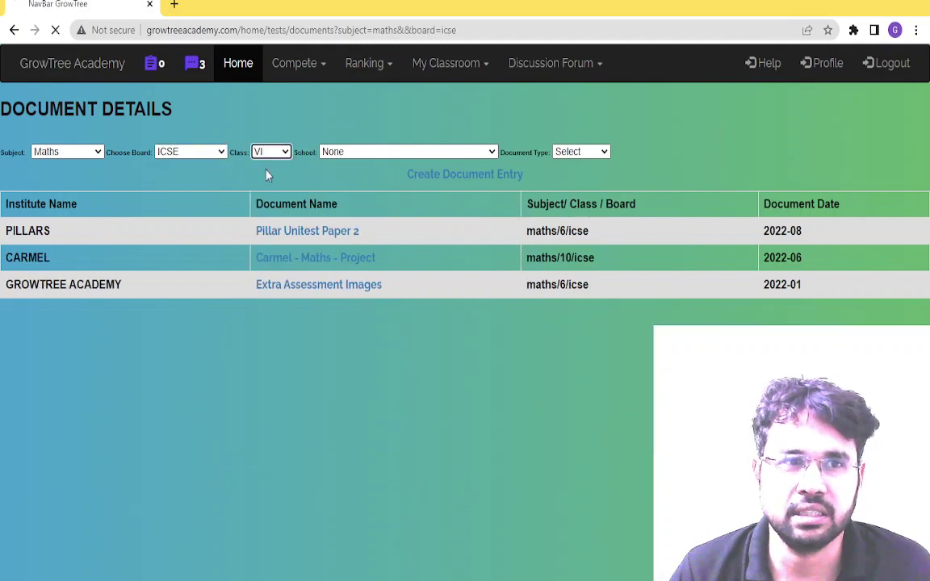
{"action": "left_click", "coordinate": [304, 236]}
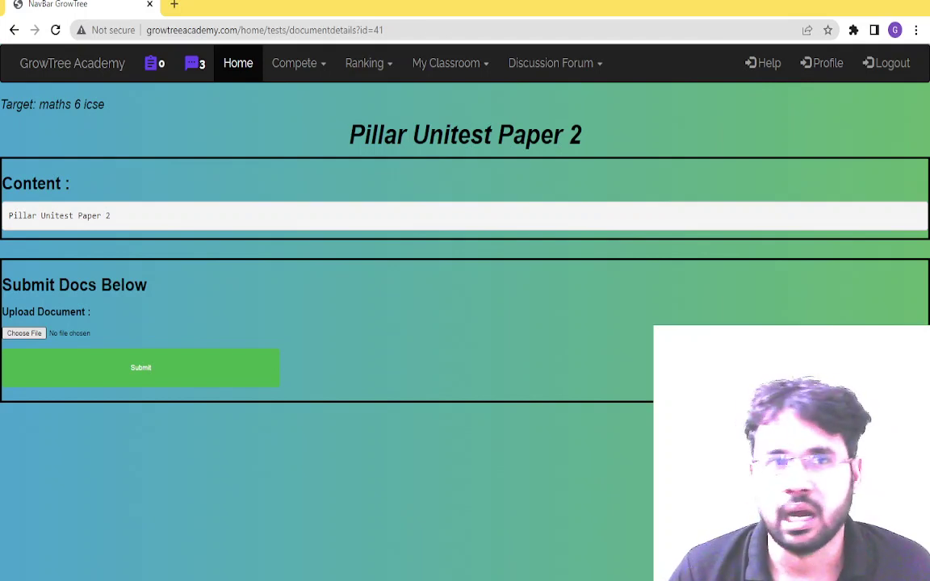
Choose image_thumb4.png as the upload file for Pillar Unitest Paper 2
{"action": "double_click", "coordinate": [299, 281]}
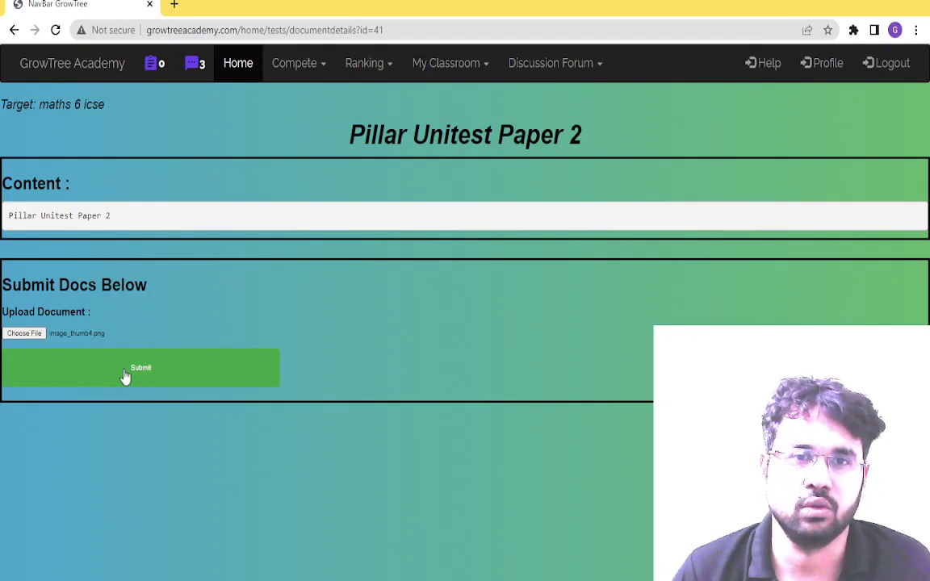
{"action": "left_click", "coordinate": [440, 64]}
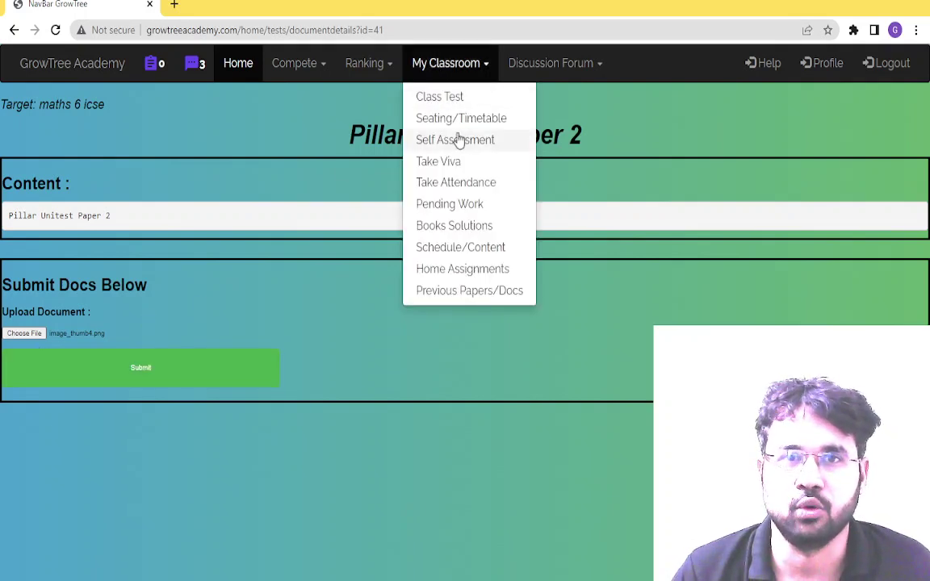
Return to the unfiltered Previous Papers/Docs list and bring up the Compete menu
{"action": "left_click", "coordinate": [449, 290]}
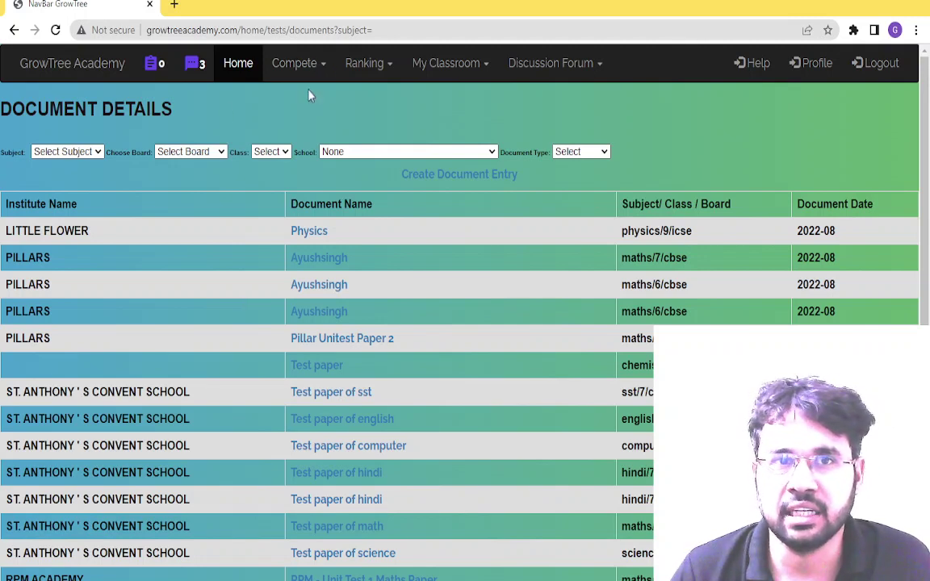
{"action": "left_click", "coordinate": [299, 65]}
{"action": "left_click", "coordinate": [243, 107]}
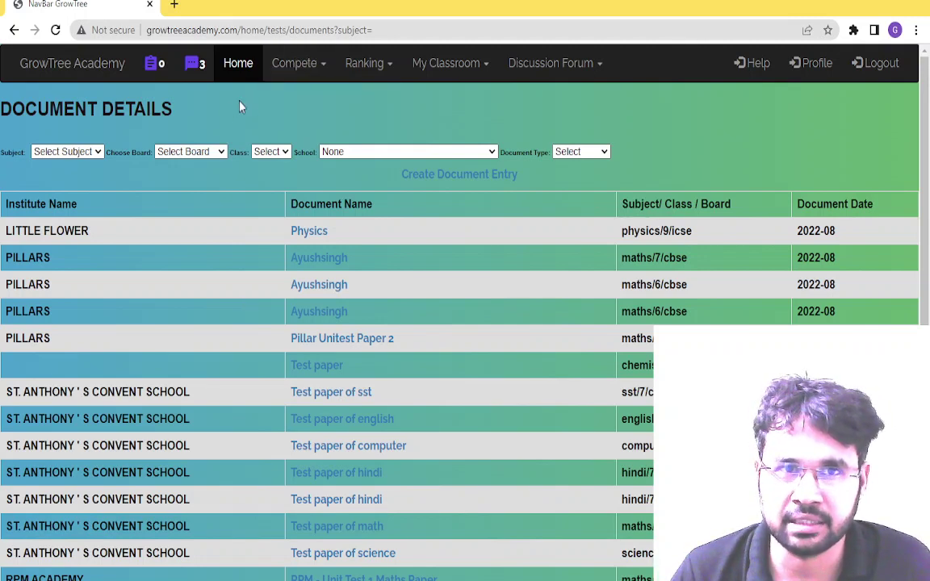
{"action": "left_click", "coordinate": [299, 66]}
{"action": "left_click", "coordinate": [295, 66]}
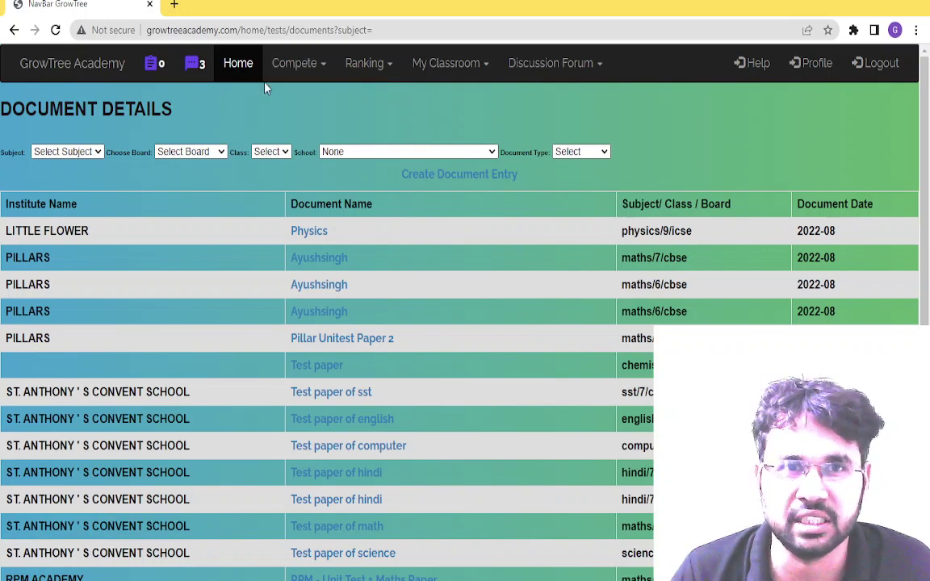
{"action": "left_click", "coordinate": [293, 71]}
{"action": "left_click", "coordinate": [260, 83]}
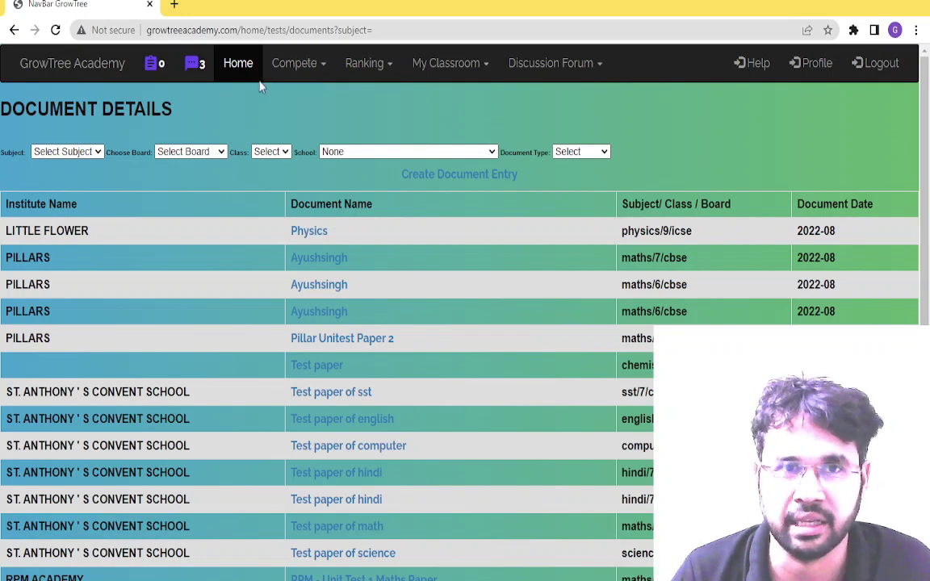
{"action": "left_click", "coordinate": [306, 69]}
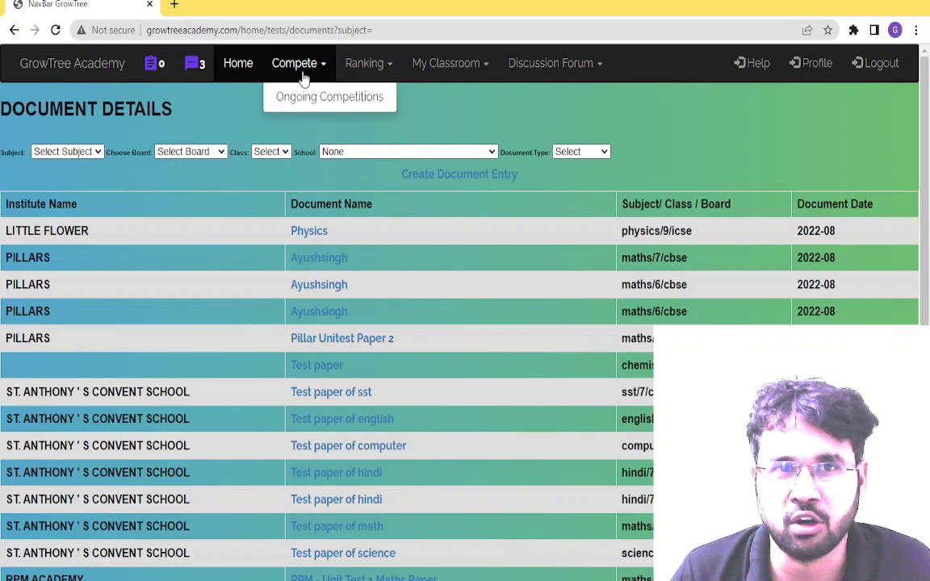
Review the Ongoing Competitions table, then log out of the teacher account
{"action": "left_click", "coordinate": [310, 72]}
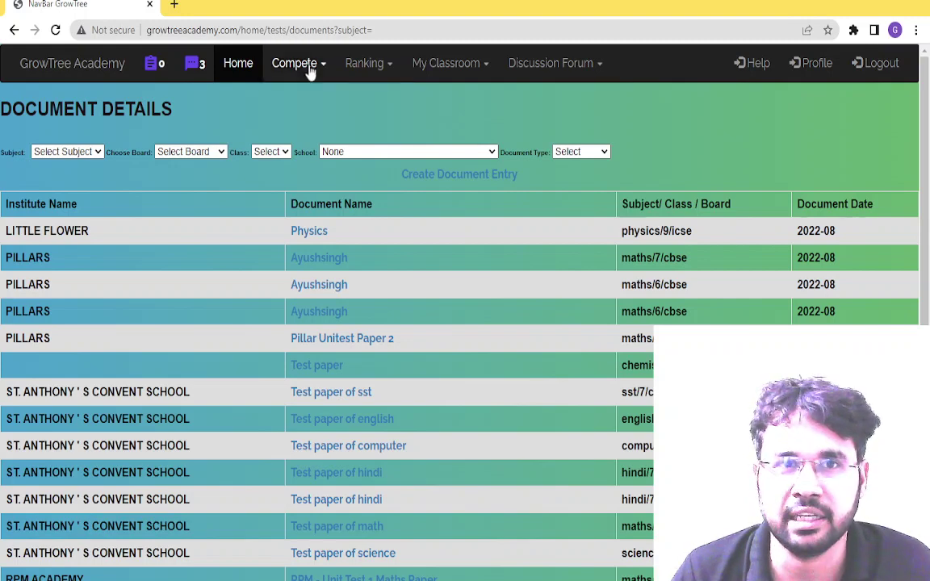
{"action": "left_click", "coordinate": [311, 71]}
{"action": "left_click", "coordinate": [307, 96]}
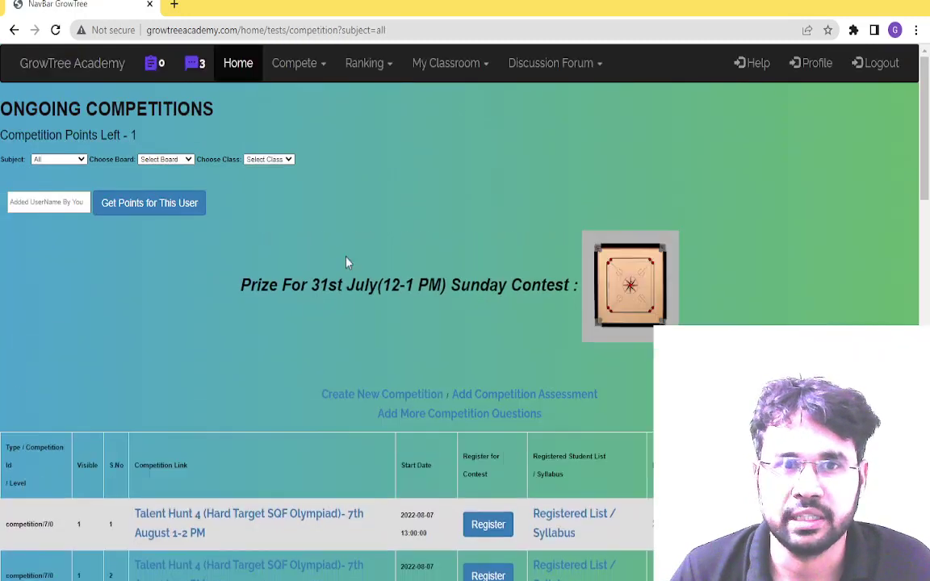
{"action": "scroll", "coordinate": [450, 394], "scroll_direction": "down", "scroll_amount": 3}
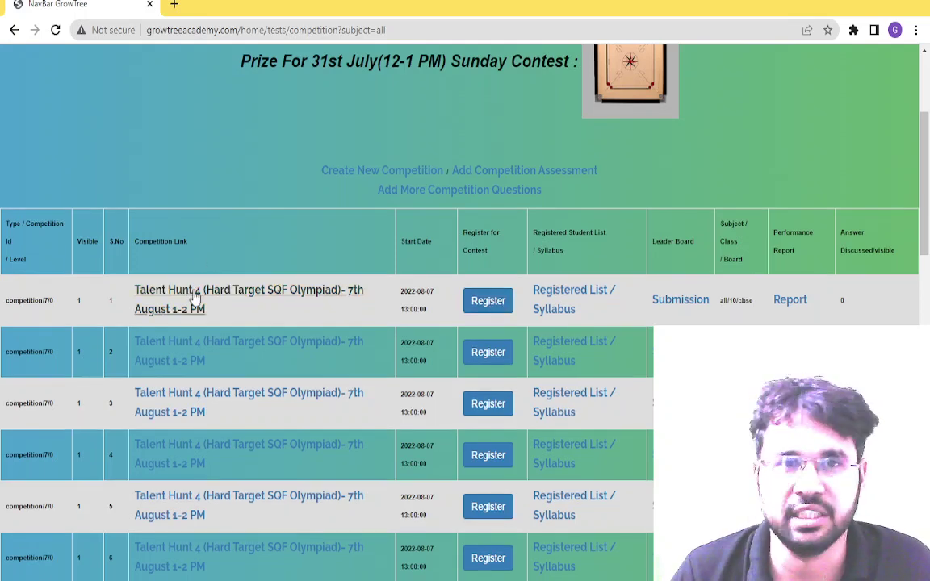
{"action": "scroll", "coordinate": [262, 229], "scroll_direction": "up", "scroll_amount": 3}
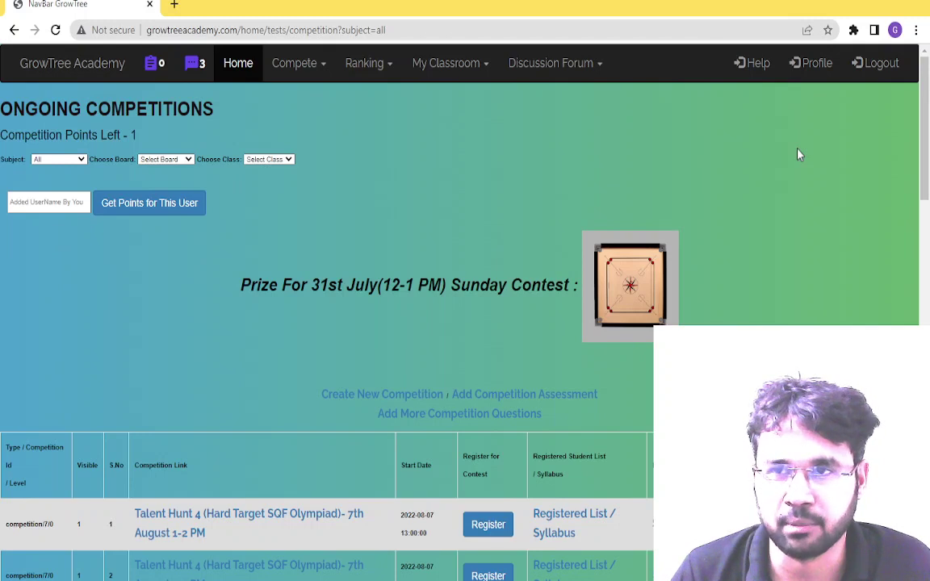
{"action": "left_click", "coordinate": [11, 202]}
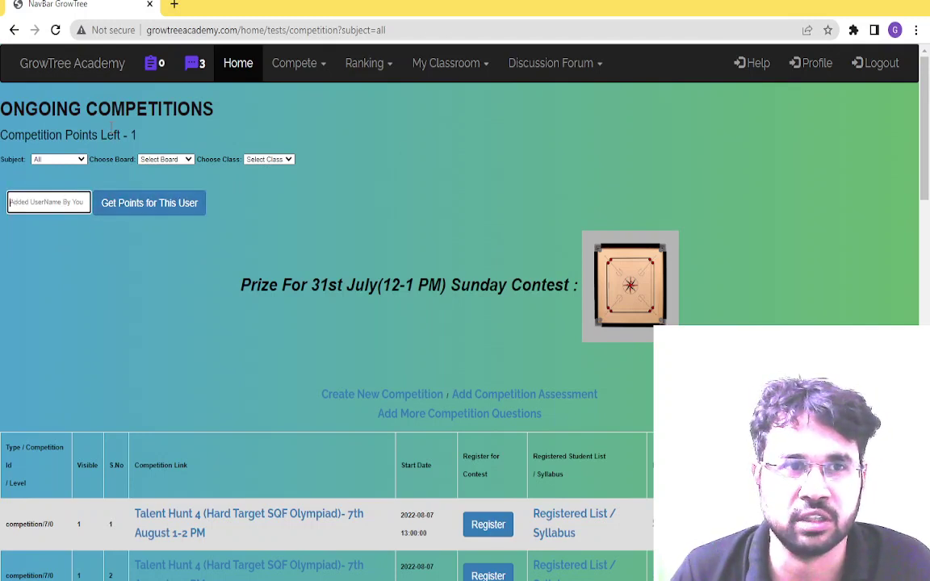
{"action": "left_click", "coordinate": [880, 63]}
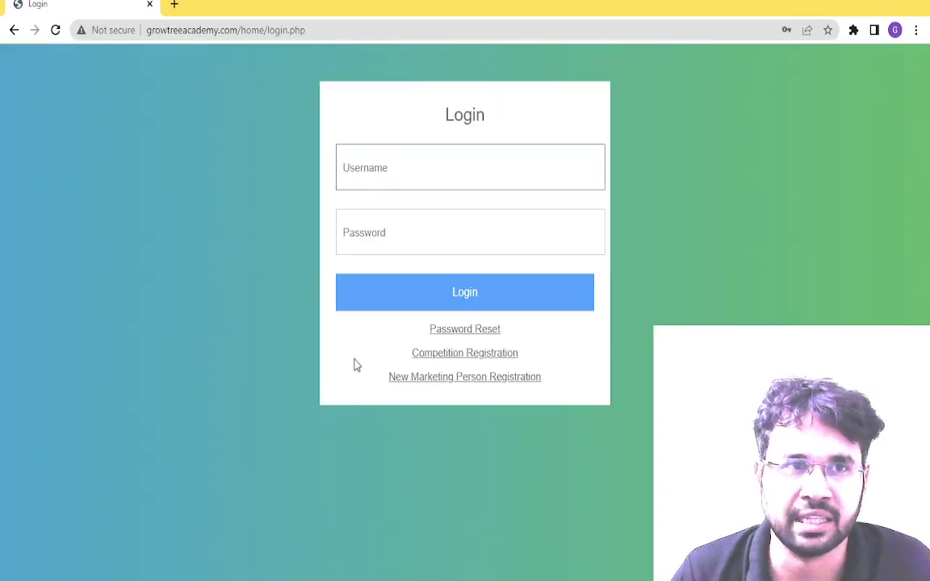
Open the Competition Registration form and enter a sample unique username, leaving other fields blank
{"action": "left_click", "coordinate": [480, 354]}
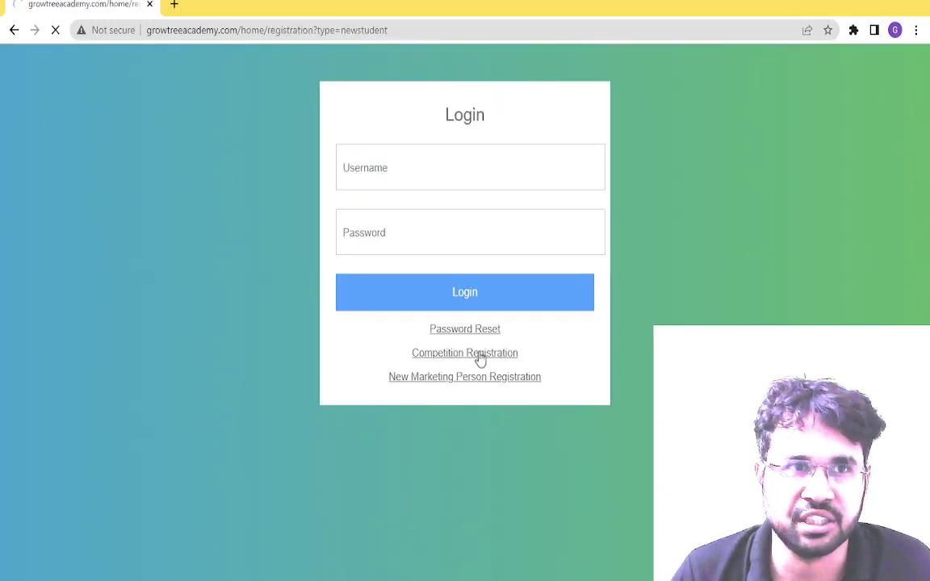
{"action": "left_click", "coordinate": [418, 160]}
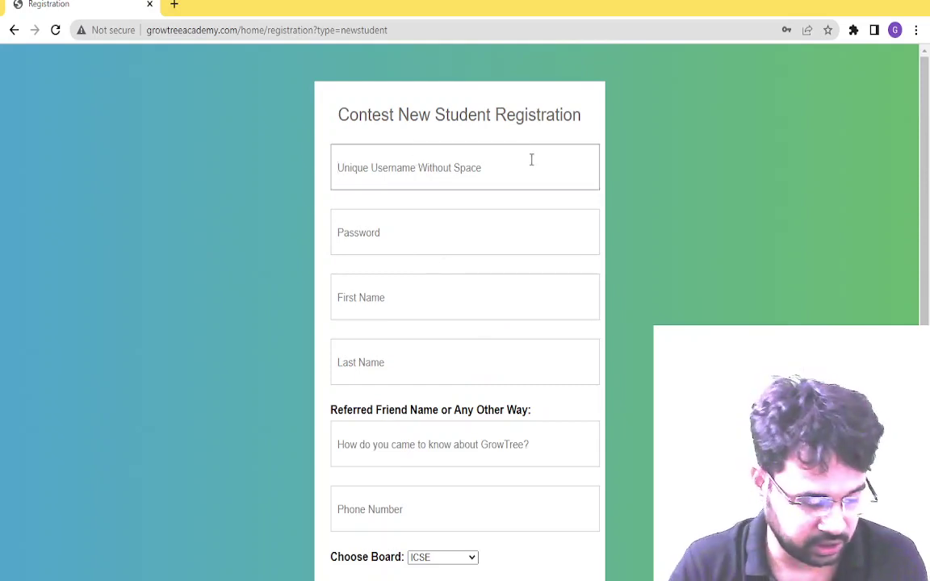
{"action": "type", "text": "gdgdg"}
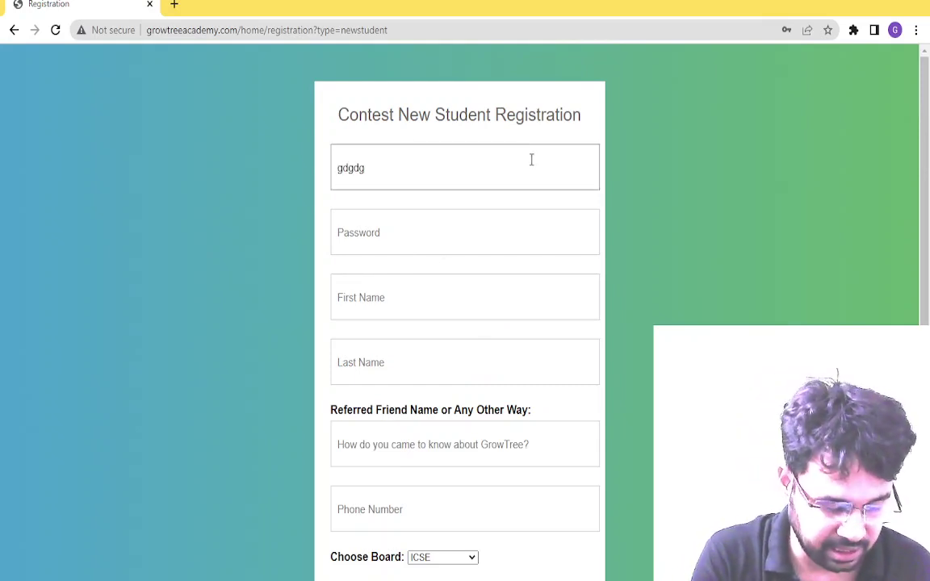
{"action": "type", "text": "10cse"}
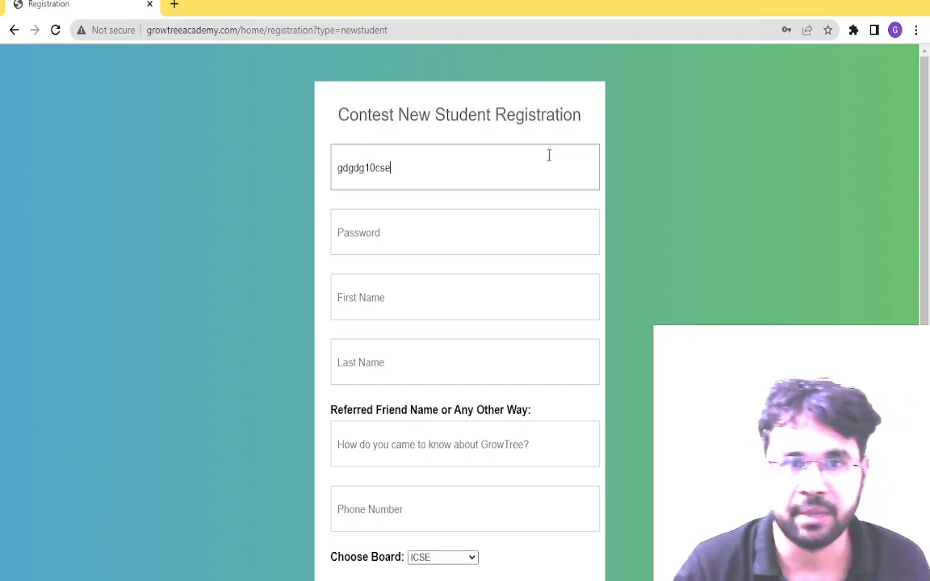
{"action": "left_click", "coordinate": [450, 248]}
{"action": "left_click", "coordinate": [365, 311]}
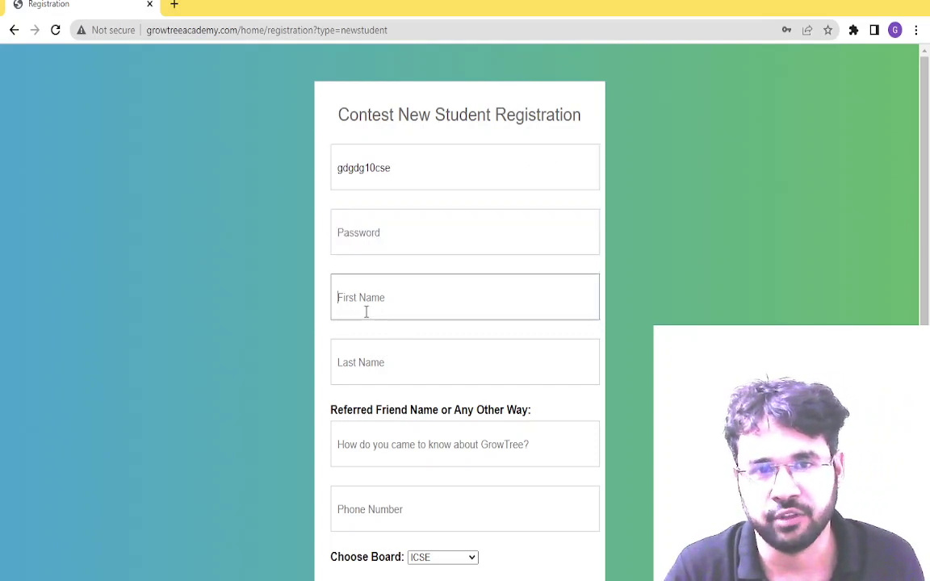
{"action": "left_click", "coordinate": [380, 365]}
{"action": "left_click", "coordinate": [371, 443]}
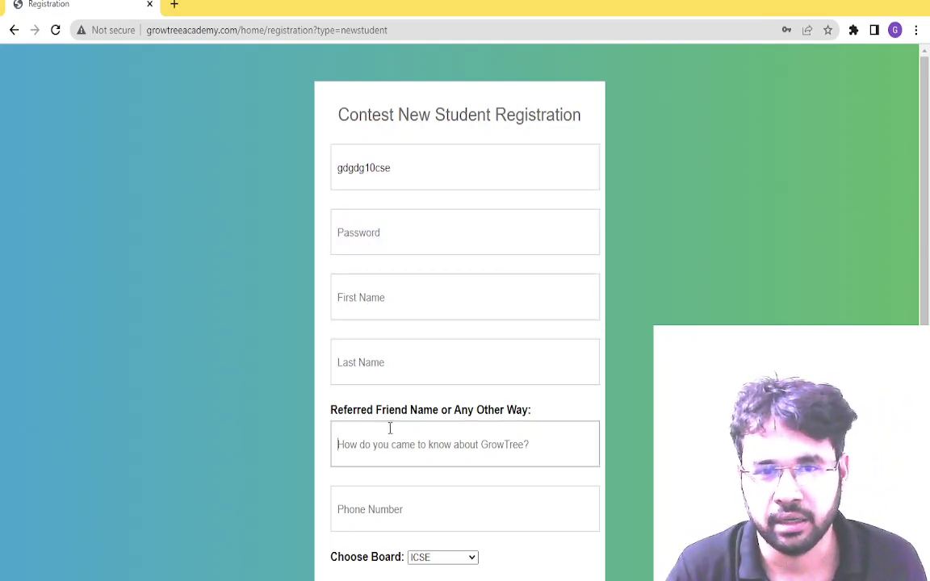
{"action": "left_click", "coordinate": [359, 497]}
{"action": "scroll", "coordinate": [287, 505], "scroll_direction": "down", "scroll_amount": 2}
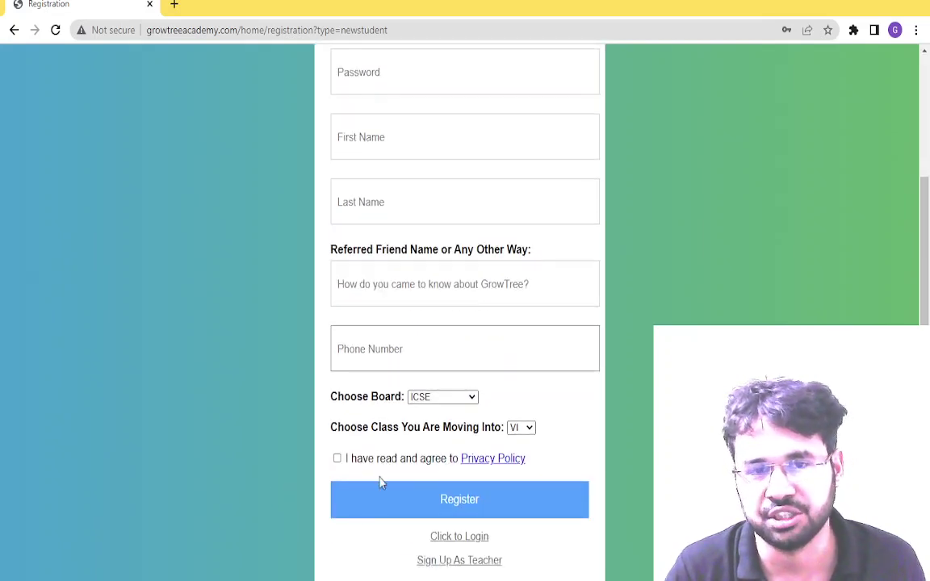